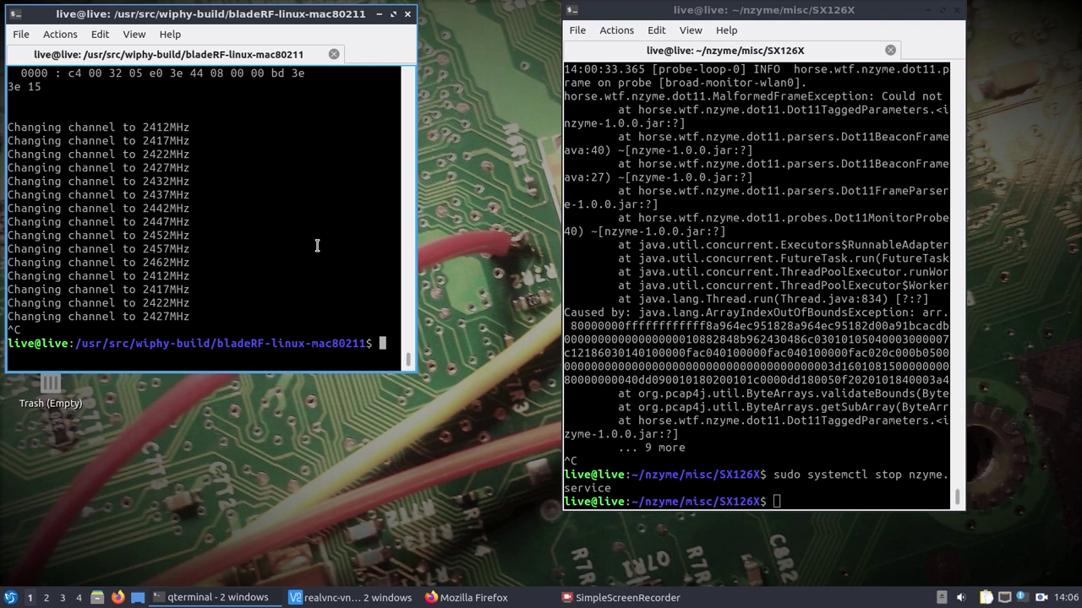
Move up to the wiphy-build folder and list its files.
{"action": "type", "text": "cd .."}
{"action": "key", "text": "Return"}
{"action": "type", "text": "ls"}
{"action": "key", "text": "Return"}
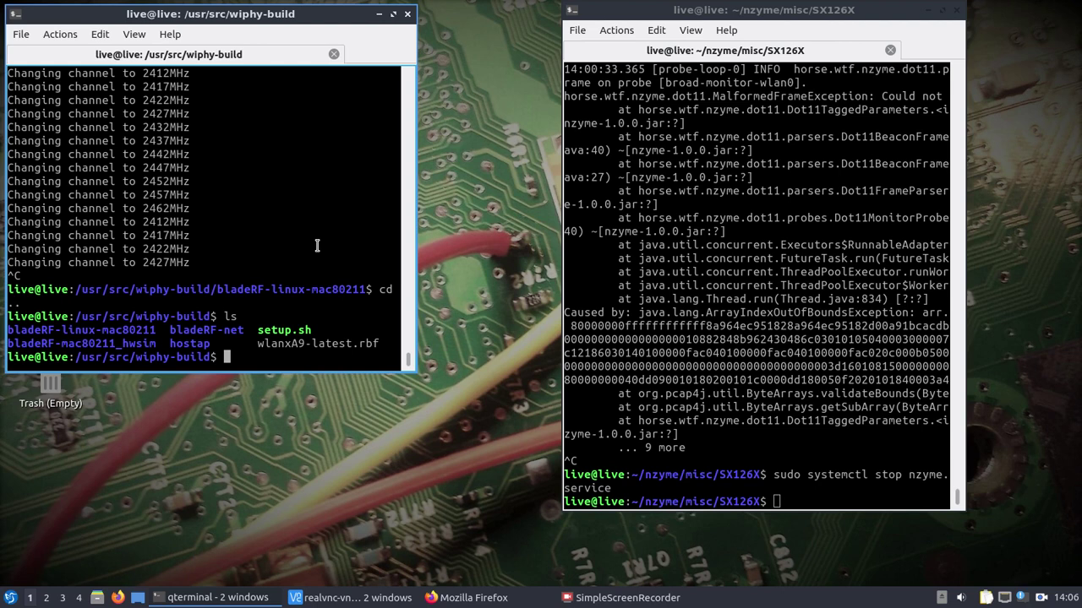
Enter the bladeRF-mac80211_hwsim folder and list its module files.
{"action": "type", "text": "sudo modprobe m"}
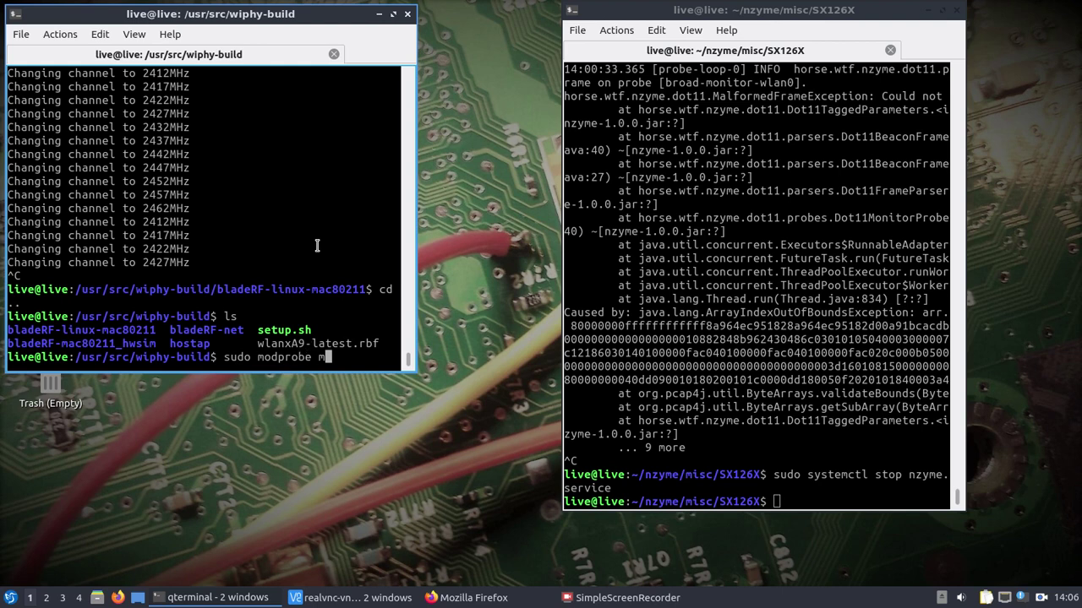
{"action": "type", "text": "ac80211"}
{"action": "key", "text": "BackSpace"}
{"action": "key", "text": "BackSpace"}
{"action": "key", "text": "BackSpace"}
{"action": "key", "text": "BackSpace"}
{"action": "key", "text": "BackSpace"}
{"action": "key", "text": "BackSpace"}
{"action": "key", "text": "BackSpace"}
{"action": "key", "text": "BackSpace"}
{"action": "key", "text": "BackSpace"}
{"action": "key", "text": "BackSpace"}
{"action": "key", "text": "BackSpace"}
{"action": "key", "text": "BackSpace"}
{"action": "key", "text": "BackSpace"}
{"action": "key", "text": "BackSpace"}
{"action": "key", "text": "BackSpace"}
{"action": "key", "text": "BackSpace"}
{"action": "key", "text": "BackSpace"}
{"action": "key", "text": "BackSpace"}
{"action": "key", "text": "BackSpace"}
{"action": "key", "text": "BackSpace"}
{"action": "type", "text": "cd b"}
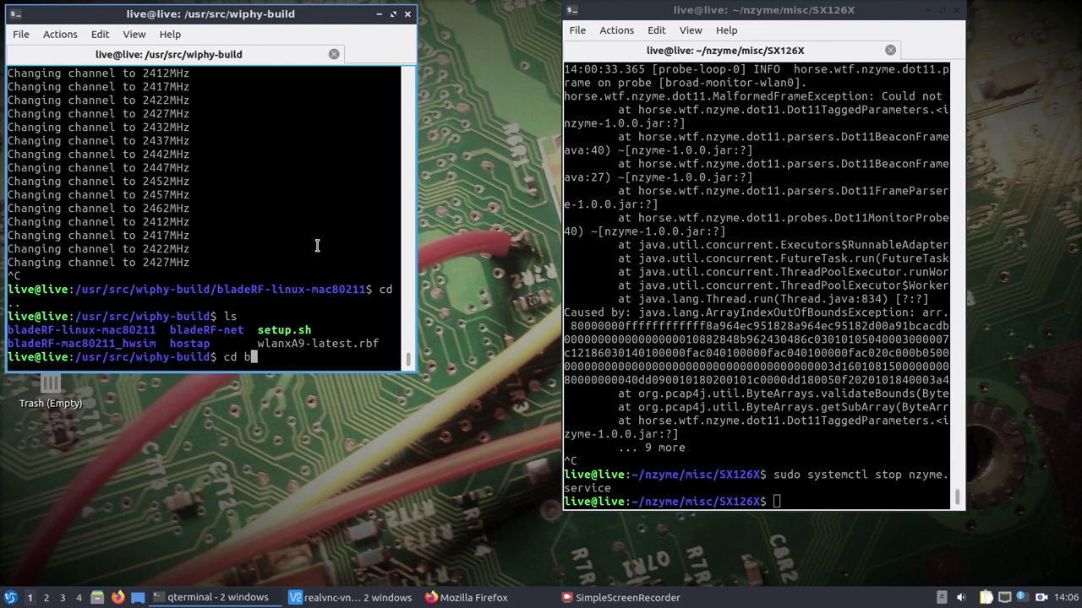
{"action": "key", "text": "Tab"}
{"action": "type", "text": "m"}
{"action": "key", "text": "Tab"}
{"action": "key", "text": "Return"}
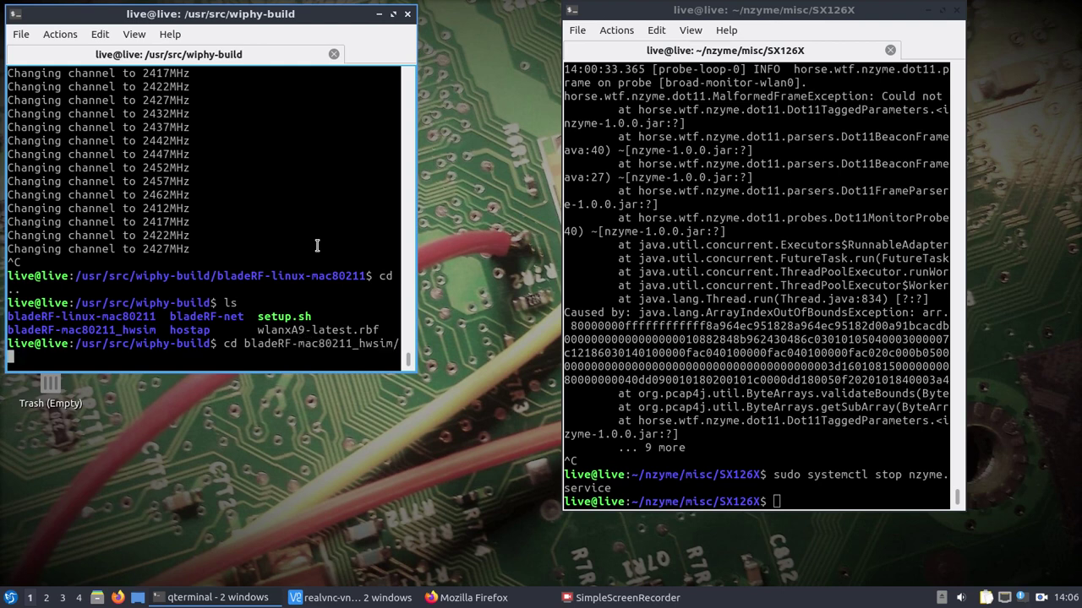
{"action": "type", "text": "ls"}
{"action": "key", "text": "Return"}
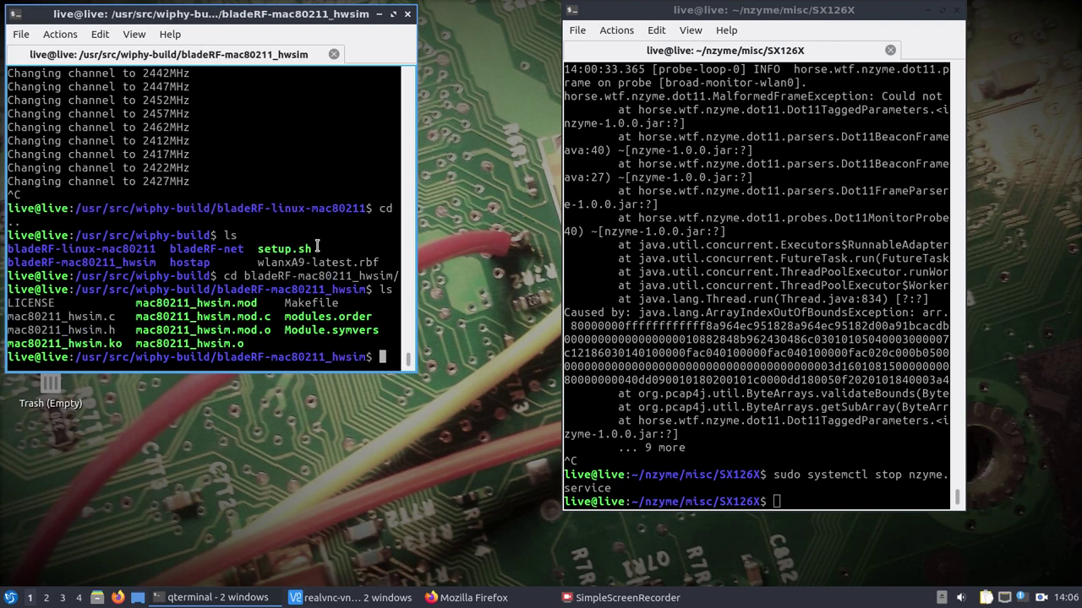
Start loading mac80211_hwsim.ko with radios=1 via sudo insmod, then cancel it.
{"action": "type", "text": "sudo insmod mac802"}
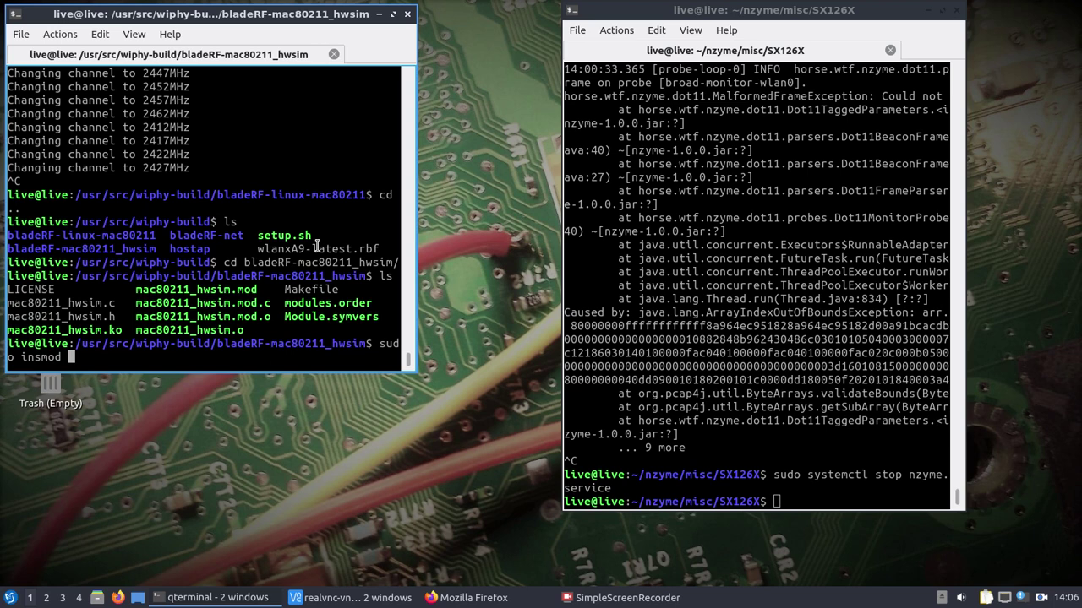
{"action": "key", "text": "Tab"}
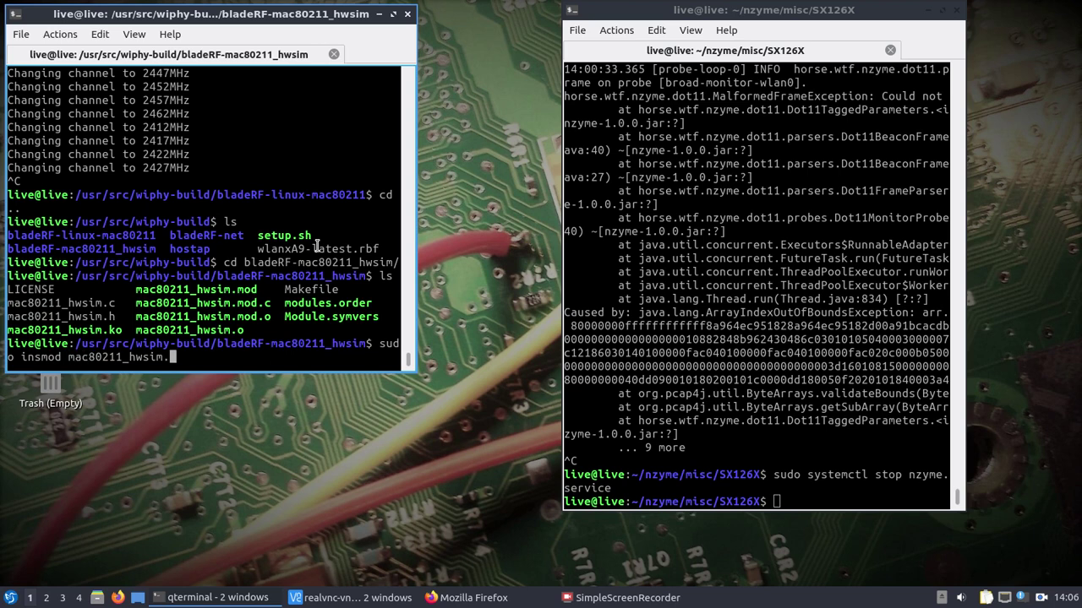
{"action": "type", "text": "ko radios=1"}
{"action": "key", "text": "ctrl+c"}
List the module folder again, return to wiphy-build, and open setup.sh in nano.
{"action": "type", "text": "ls"}
{"action": "key", "text": "Return"}
{"action": "type", "text": "cd .."}
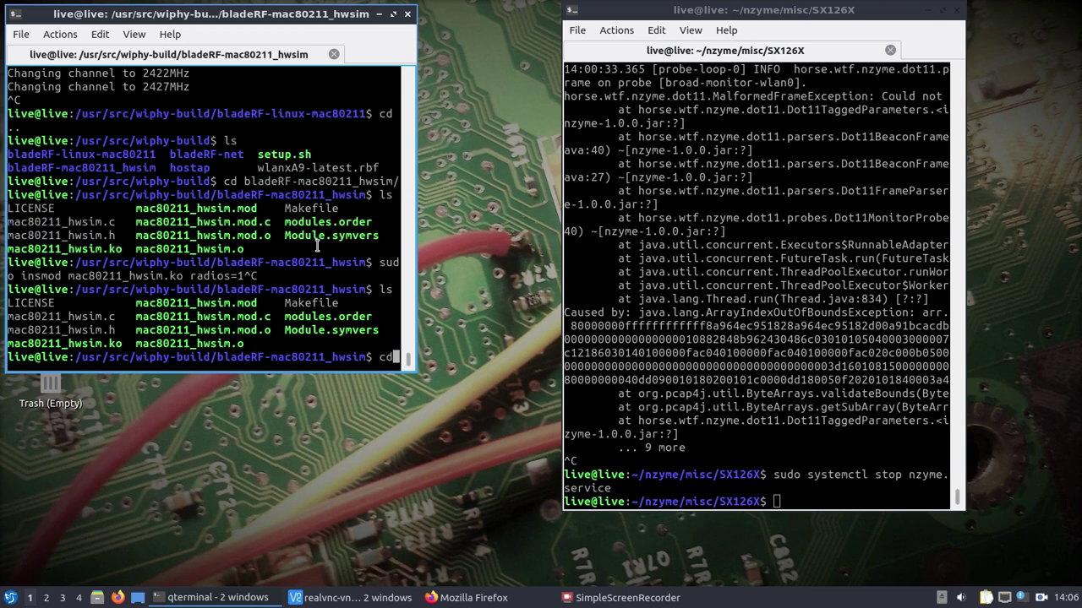
{"action": "key", "text": "Return"}
{"action": "type", "text": "ls"}
{"action": "key", "text": "Return"}
{"action": "type", "text": "src/wiphy-build$ sud"}
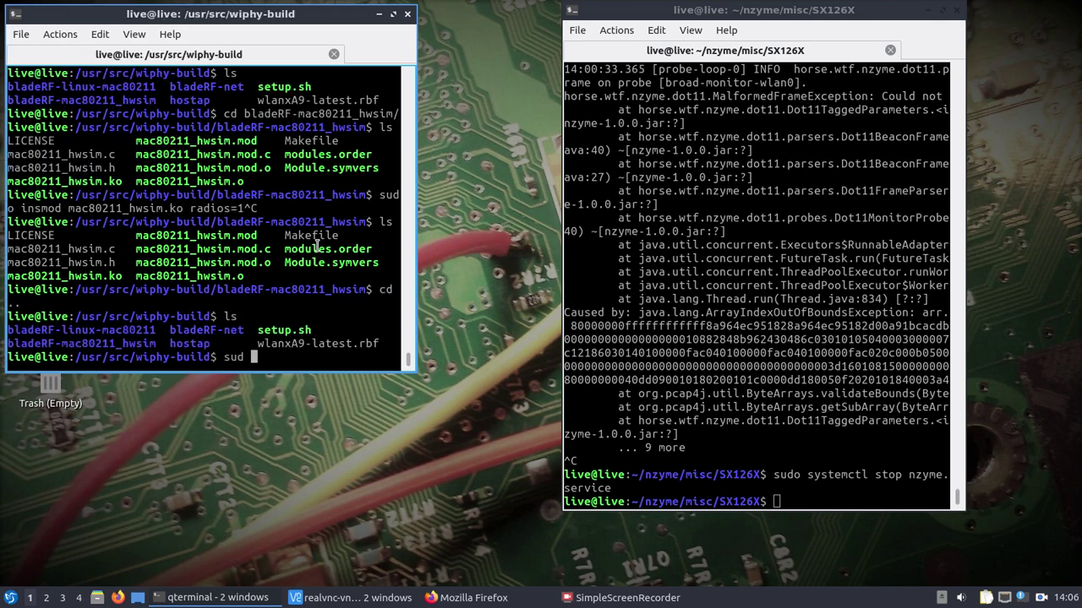
{"action": "type", "text": "o nano setup.sh"}
{"action": "key", "text": "Return"}
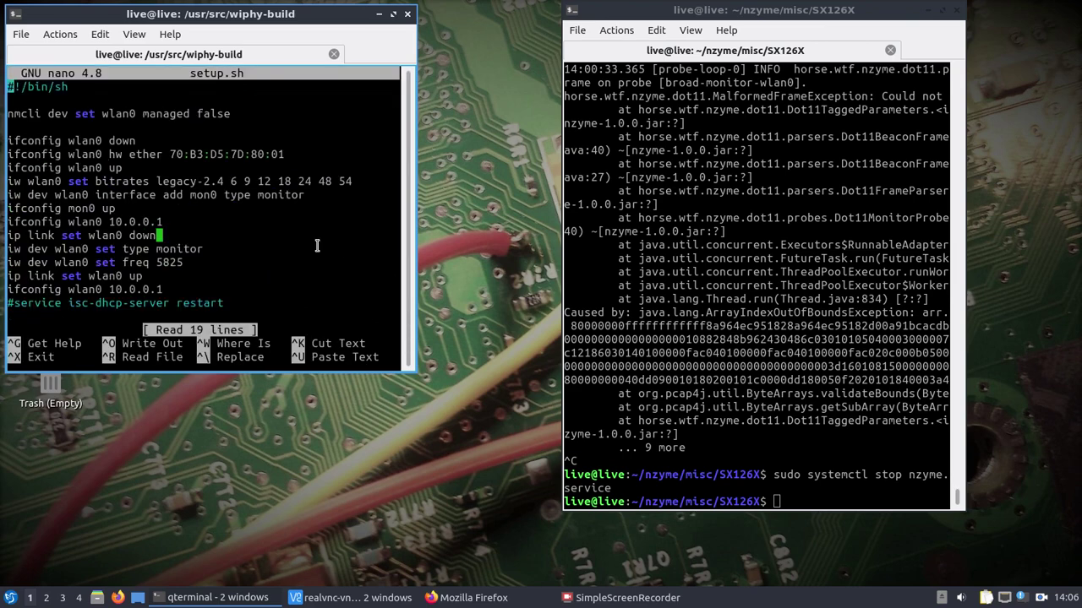
Look through setup.sh without editing, exit nano, and focus the SX126X terminal.
{"action": "key", "text": "Down"}
{"action": "key", "text": "ctrl+c"}
{"action": "key", "text": "ctrl+x"}
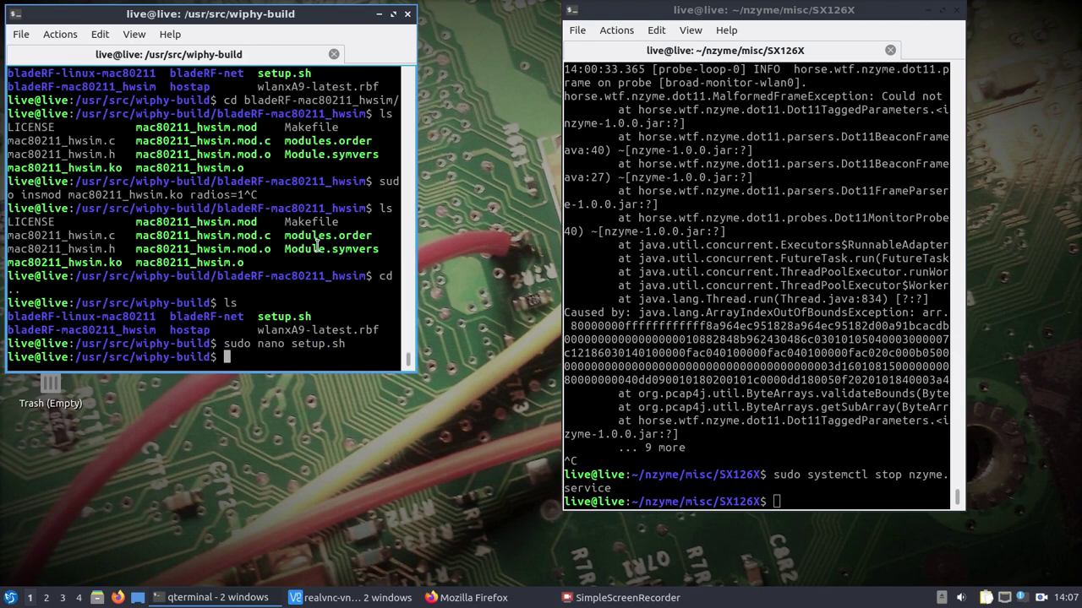
{"action": "left_click", "coordinate": [805, 436]}
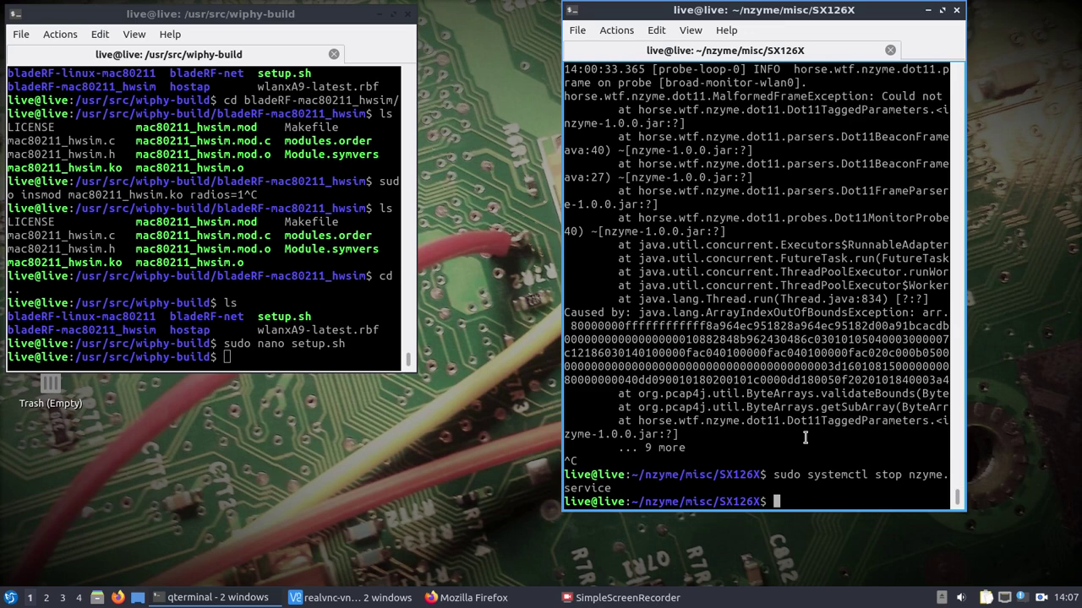
List the SX126X scripts, widen the terminal, and read the LoRa channel (65) with read_channel.py.
{"action": "type", "text": "ls"}
{"action": "key", "text": "Return"}
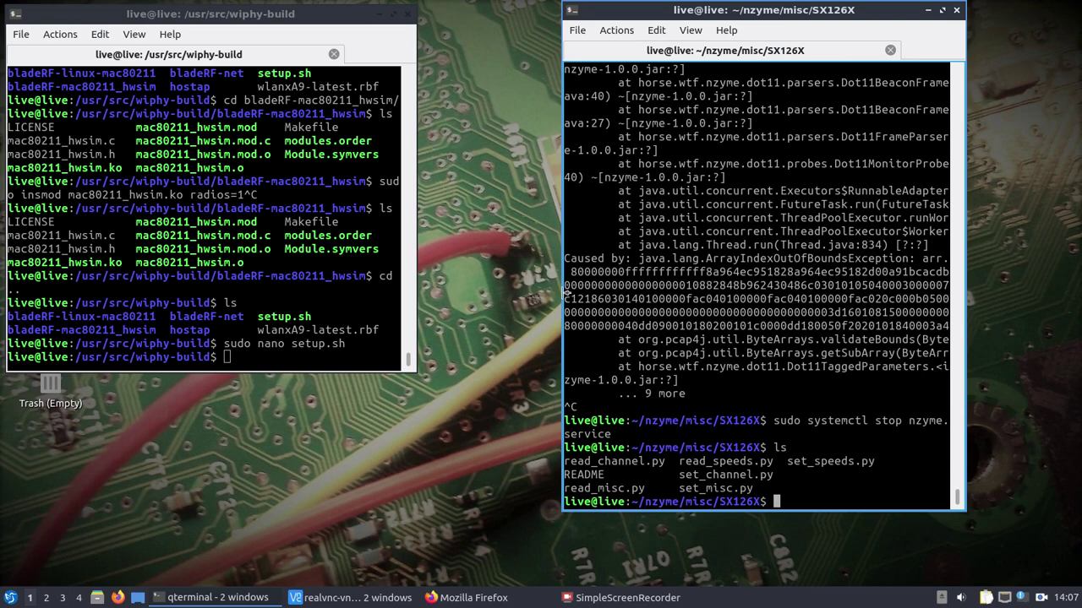
{"action": "left_click_drag", "start_coordinate": [564, 293], "coordinate": [432, 289]}
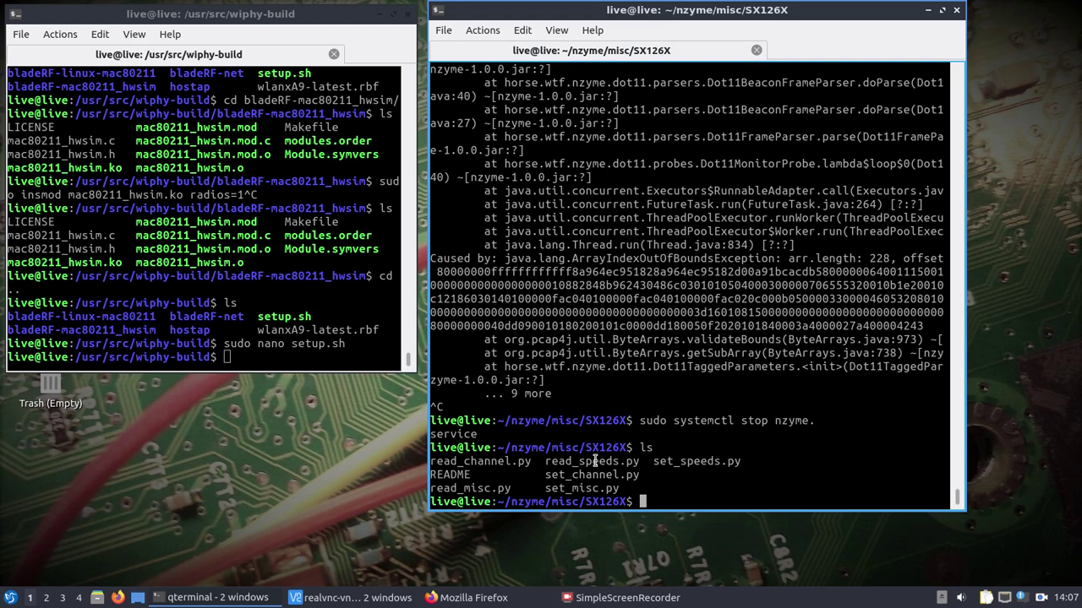
{"action": "type", "text": "pt"}
{"action": "key", "text": "BackSpace"}
{"action": "type", "text": "ython3 read_channel.py"}
{"action": "key", "text": "Return"}
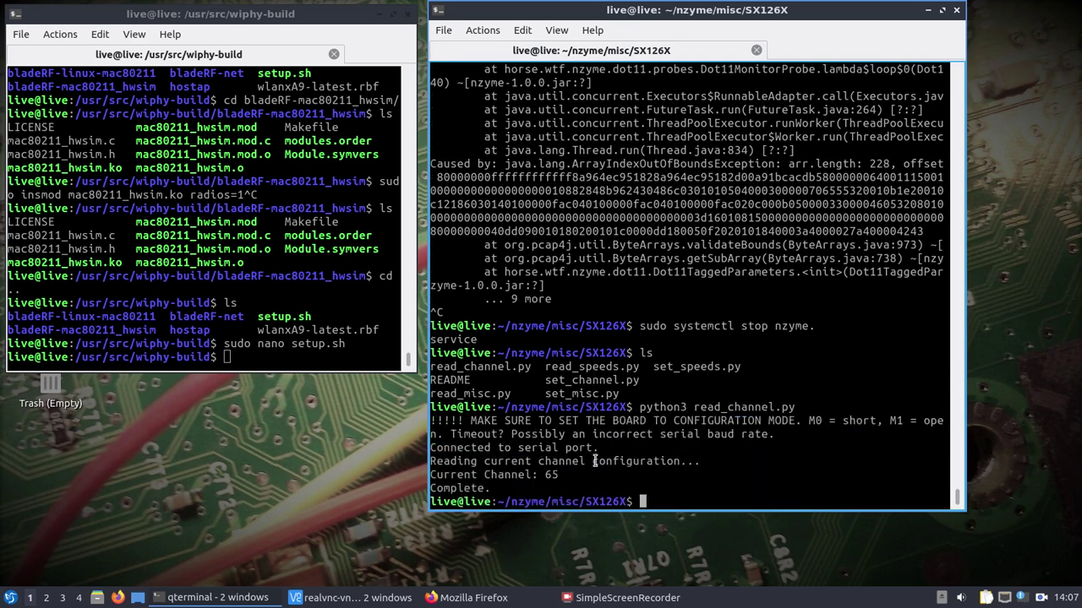
Read the board's misc settings (128) and speeds (35), then list the folder.
{"action": "key", "text": "Up"}
{"action": "key", "text": "BackSpace"}
{"action": "key", "text": "BackSpace"}
{"action": "key", "text": "BackSpace"}
{"action": "key", "text": "BackSpace"}
{"action": "key", "text": "BackSpace"}
{"action": "key", "text": "BackSpace"}
{"action": "key", "text": "BackSpace"}
{"action": "key", "text": "BackSpace"}
{"action": "key", "text": "BackSpace"}
{"action": "key", "text": "BackSpace"}
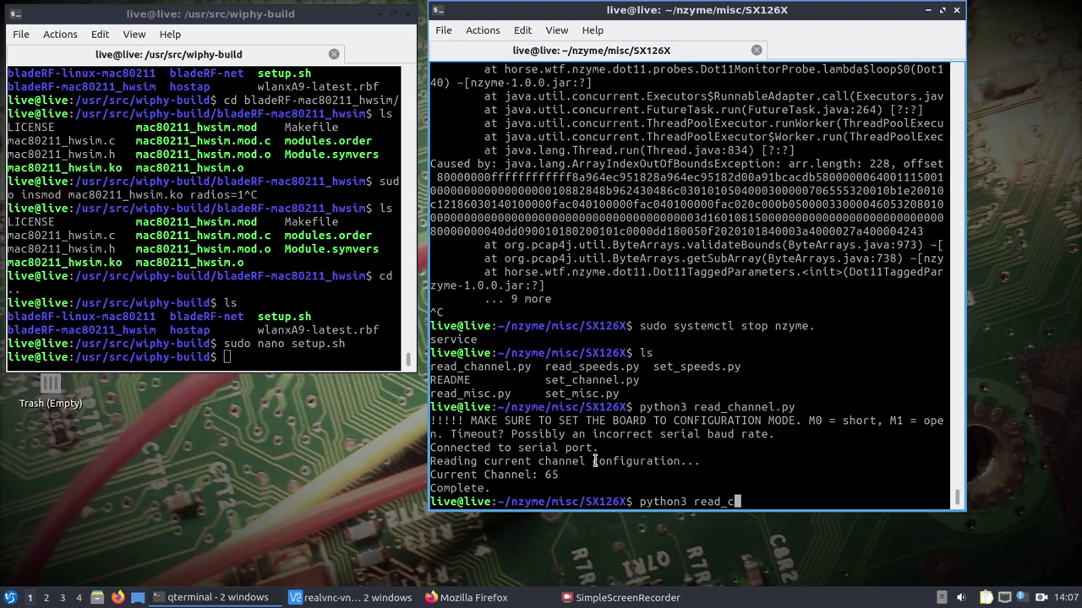
{"action": "type", "text": "misc.py"}
{"action": "key", "text": "Return"}
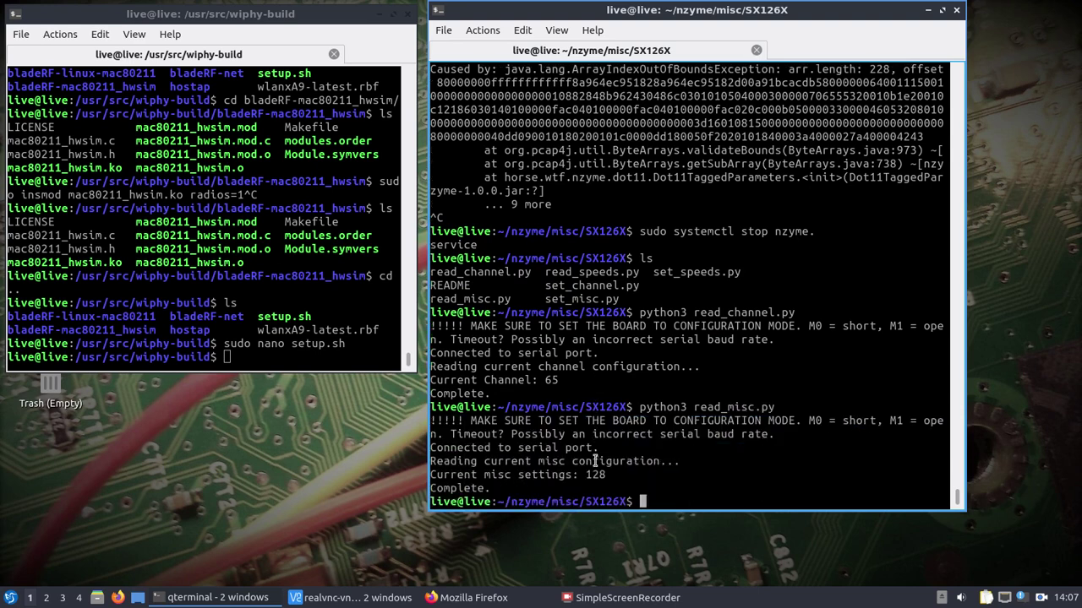
{"action": "key", "text": "Up"}
{"action": "key", "text": "BackSpace"}
{"action": "key", "text": "BackSpace"}
{"action": "key", "text": "BackSpace"}
{"action": "key", "text": "BackSpace"}
{"action": "key", "text": "BackSpace"}
{"action": "key", "text": "BackSpace"}
{"action": "key", "text": "BackSpace"}
{"action": "key", "text": "BackSpace"}
{"action": "key", "text": "BackSpace"}
{"action": "key", "text": "BackSpace"}
{"action": "key", "text": "BackSpace"}
{"action": "key", "text": "BackSpace"}
{"action": "key", "text": "BackSpace"}
{"action": "type", "text": "spe"}
{"action": "key", "text": "BackSpace"}
{"action": "key", "text": "BackSpace"}
{"action": "key", "text": "BackSpace"}
{"action": "type", "text": "read_s"}
{"action": "key", "text": "Tab"}
{"action": "key", "text": "Return"}
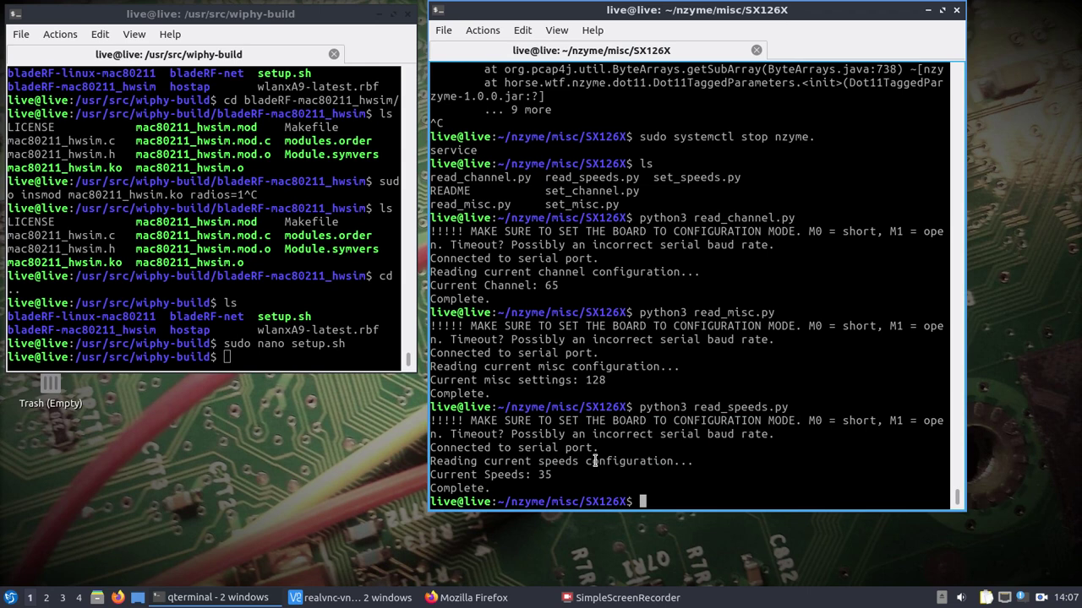
{"action": "type", "text": "ls"}
{"action": "key", "text": "Return"}
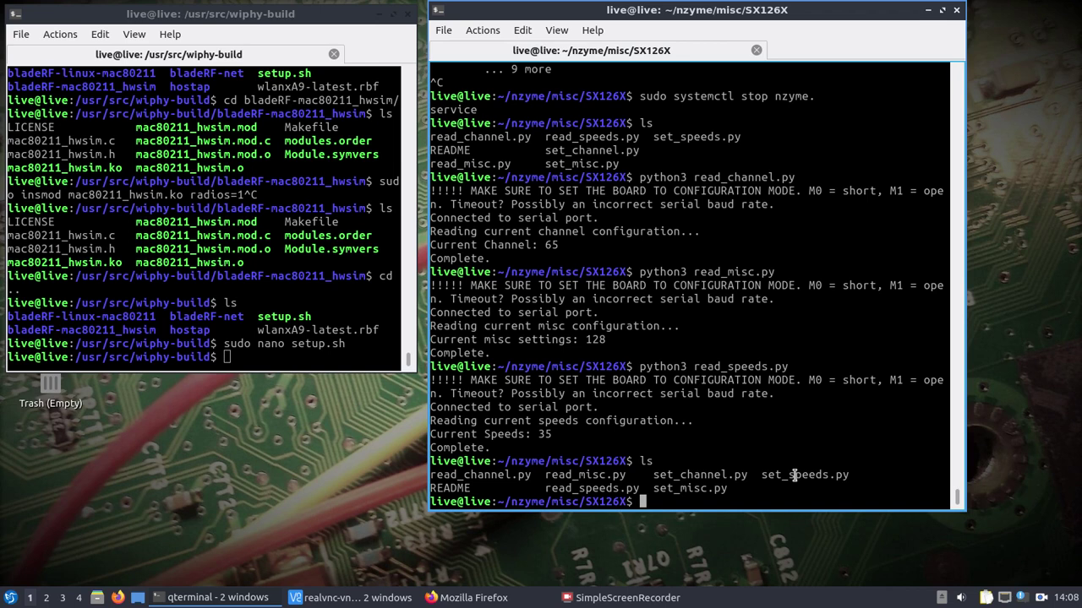
{"action": "type", "text": "cd /etc/net"}
{"action": "key", "text": "BackSpace"}
{"action": "key", "text": "BackSpace"}
{"action": "type", "text": "n"}
{"action": "key", "text": "BackSpace"}
{"action": "key", "text": "Tab"}
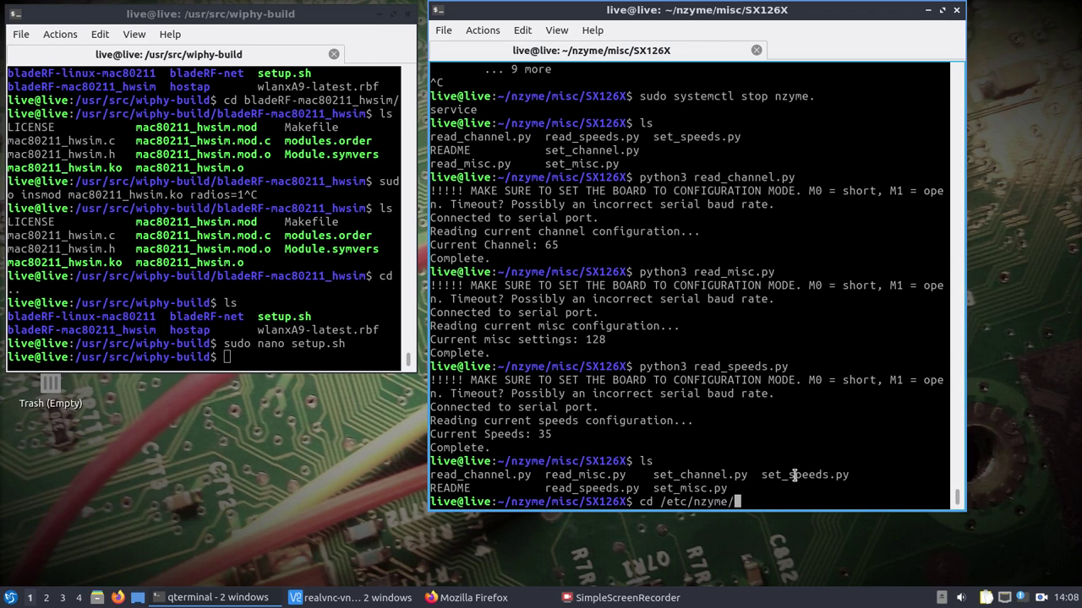
{"action": "type", "text": "n"}
{"action": "key", "text": "BackSpace"}
{"action": "key", "text": "BackSpace"}
{"action": "key", "text": "BackSpace"}
{"action": "key", "text": "BackSpace"}
{"action": "key", "text": "BackSpace"}
{"action": "key", "text": "BackSpace"}
{"action": "key", "text": "BackSpace"}
{"action": "key", "text": "BackSpace"}
{"action": "key", "text": "BackSpace"}
{"action": "key", "text": "BackSpace"}
{"action": "key", "text": "BackSpace"}
{"action": "key", "text": "BackSpace"}
{"action": "key", "text": "BackSpace"}
{"action": "key", "text": "BackSpace"}
{"action": "key", "text": "BackSpace"}
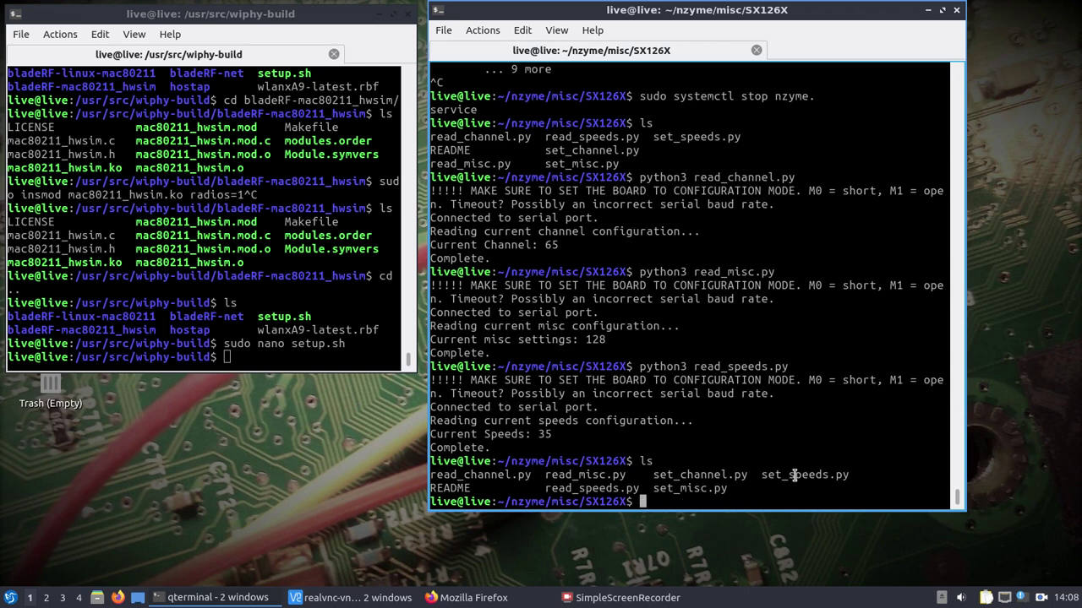
{"action": "type", "text": "sudo nano /etc/nzyme/n"}
{"action": "key", "text": "Tab"}
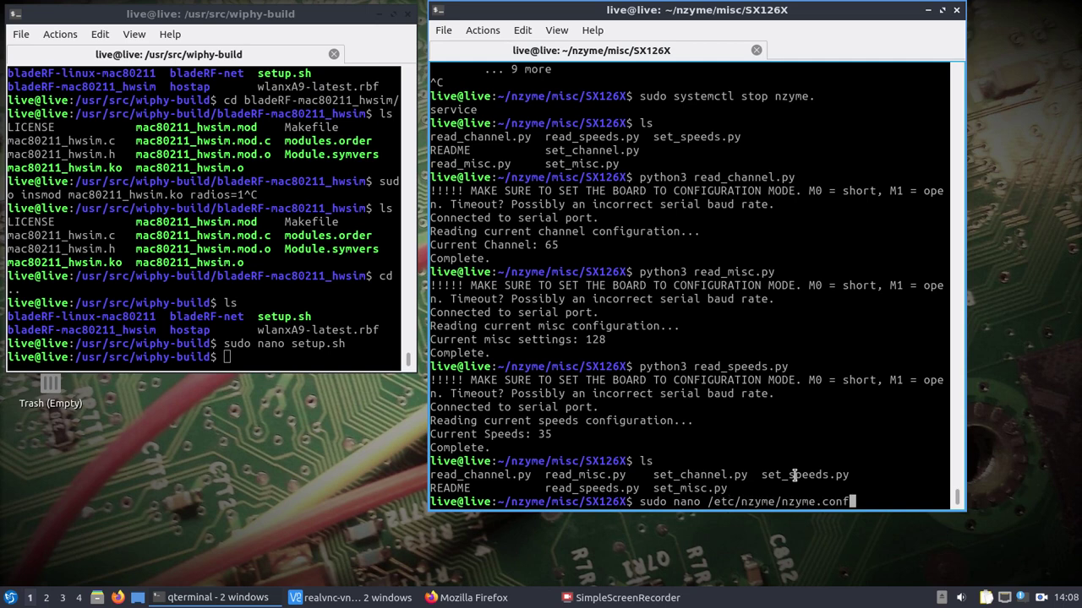
{"action": "key", "text": "Return"}
{"action": "key", "text": "Down"}
{"action": "key", "text": "Down"}
{"action": "key", "text": "Down"}
{"action": "key", "text": "Down"}
{"action": "key", "text": "Down"}
{"action": "key", "text": "Down"}
{"action": "key", "text": "Down"}
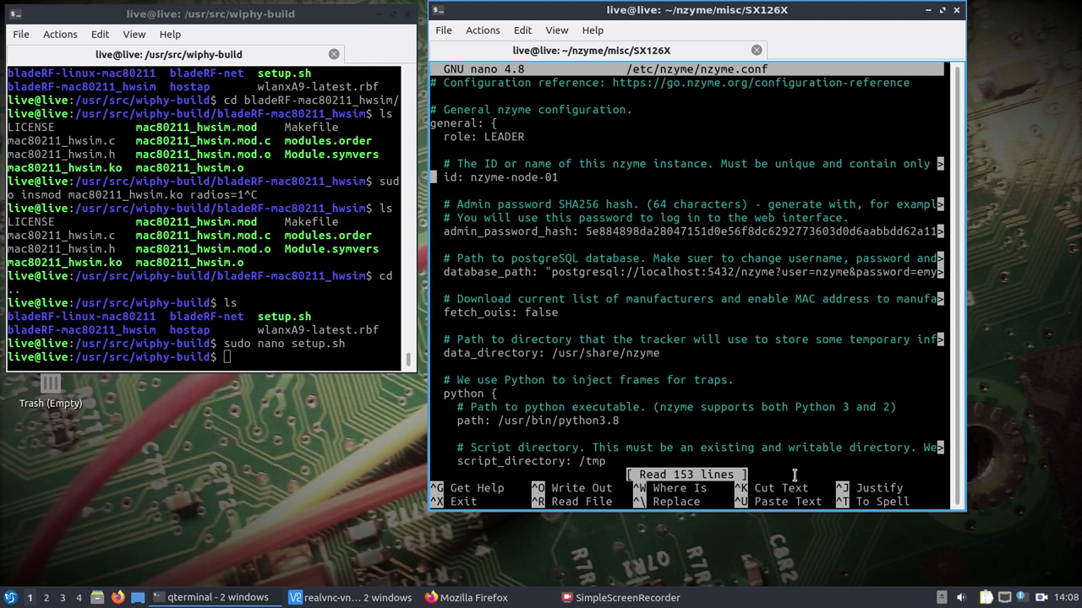
{"action": "key", "text": "Down"}
{"action": "key", "text": "Down"}
{"action": "key", "text": "Down"}
{"action": "key", "text": "Down"}
{"action": "key", "text": "Down"}
{"action": "key", "text": "Down"}
{"action": "key", "text": "Down"}
{"action": "key", "text": "Down"}
{"action": "key", "text": "Down"}
{"action": "key", "text": "Down"}
{"action": "key", "text": "Down"}
{"action": "key", "text": "Down"}
{"action": "key", "text": "Down"}
{"action": "key", "text": "Down"}
{"action": "key", "text": "Down"}
{"action": "key", "text": "Down"}
{"action": "key", "text": "Down"}
{"action": "key", "text": "Down"}
{"action": "key", "text": "Down"}
{"action": "key", "text": "Down"}
{"action": "key", "text": "Down"}
{"action": "key", "text": "Down"}
{"action": "key", "text": "Down"}
{"action": "key", "text": "Down"}
{"action": "key", "text": "Down"}
{"action": "key", "text": "Down"}
{"action": "key", "text": "Down"}
{"action": "key", "text": "Down"}
{"action": "key", "text": "Down"}
{"action": "key", "text": "Down"}
{"action": "key", "text": "Down"}
{"action": "key", "text": "Down"}
{"action": "key", "text": "Down"}
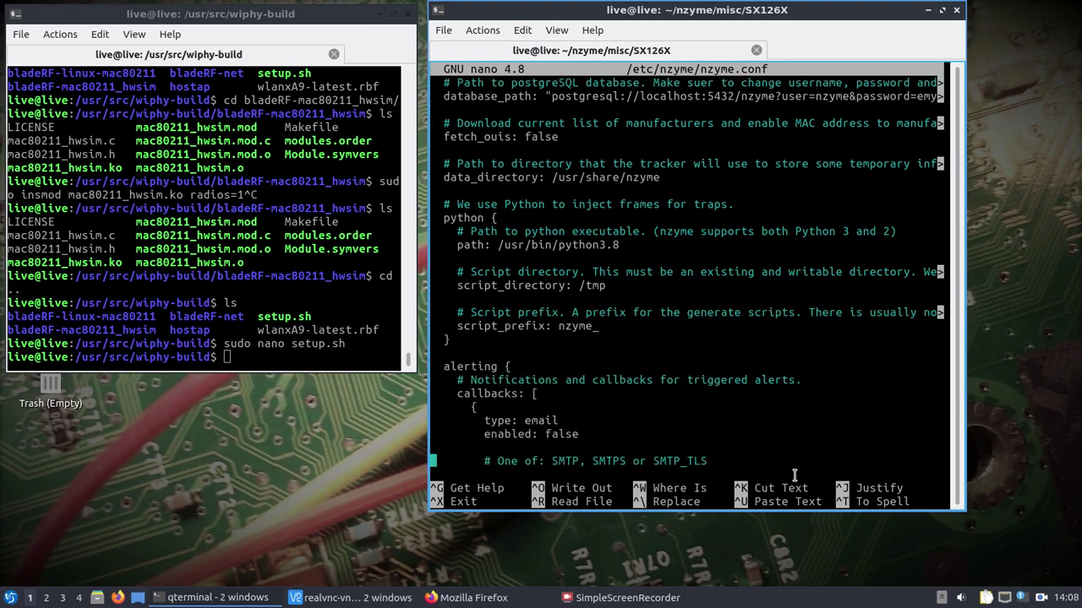
{"action": "key", "text": "Down"}
{"action": "key", "text": "Down"}
{"action": "key", "text": "Down"}
{"action": "key", "text": "Down"}
{"action": "key", "text": "Down"}
{"action": "key", "text": "Down"}
{"action": "key", "text": "Down"}
{"action": "key", "text": "Down"}
{"action": "key", "text": "Down"}
{"action": "key", "text": "Down"}
{"action": "key", "text": "Down"}
{"action": "key", "text": "Down"}
{"action": "key", "text": "Down"}
{"action": "key", "text": "Down"}
{"action": "key", "text": "Down"}
{"action": "key", "text": "Down"}
{"action": "key", "text": "Down"}
{"action": "key", "text": "Down"}
{"action": "key", "text": "Down"}
{"action": "key", "text": "Down"}
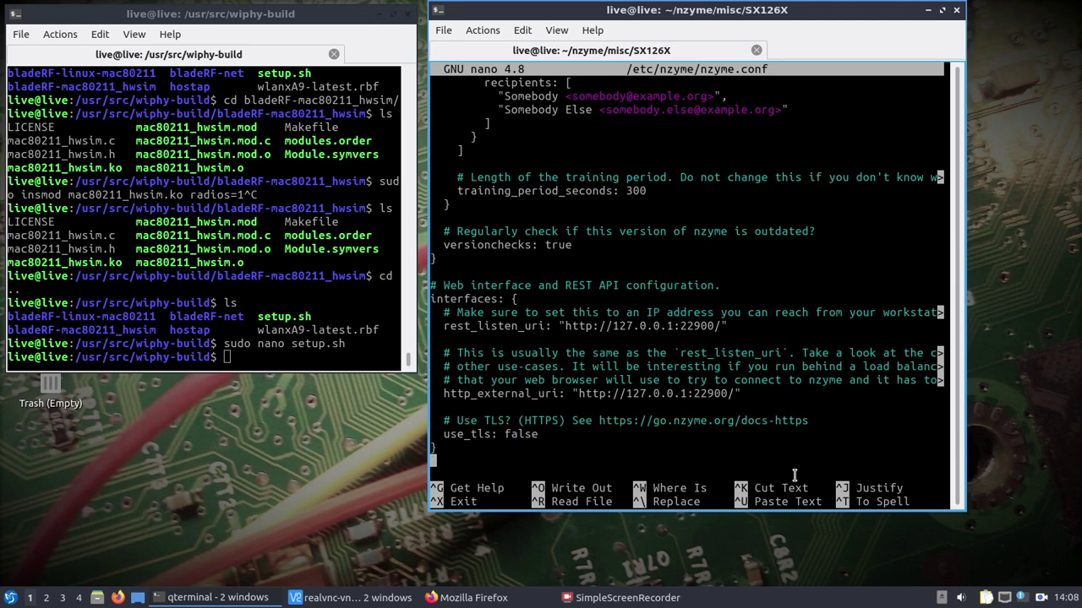
{"action": "key", "text": "Down"}
{"action": "key", "text": "Down"}
{"action": "key", "text": "Down"}
{"action": "key", "text": "Down"}
{"action": "key", "text": "Down"}
{"action": "key", "text": "Down"}
{"action": "key", "text": "Down"}
{"action": "key", "text": "Down"}
{"action": "key", "text": "Down"}
{"action": "key", "text": "Down"}
{"action": "key", "text": "Down"}
{"action": "key", "text": "Down"}
{"action": "key", "text": "Down"}
{"action": "key", "text": "Down"}
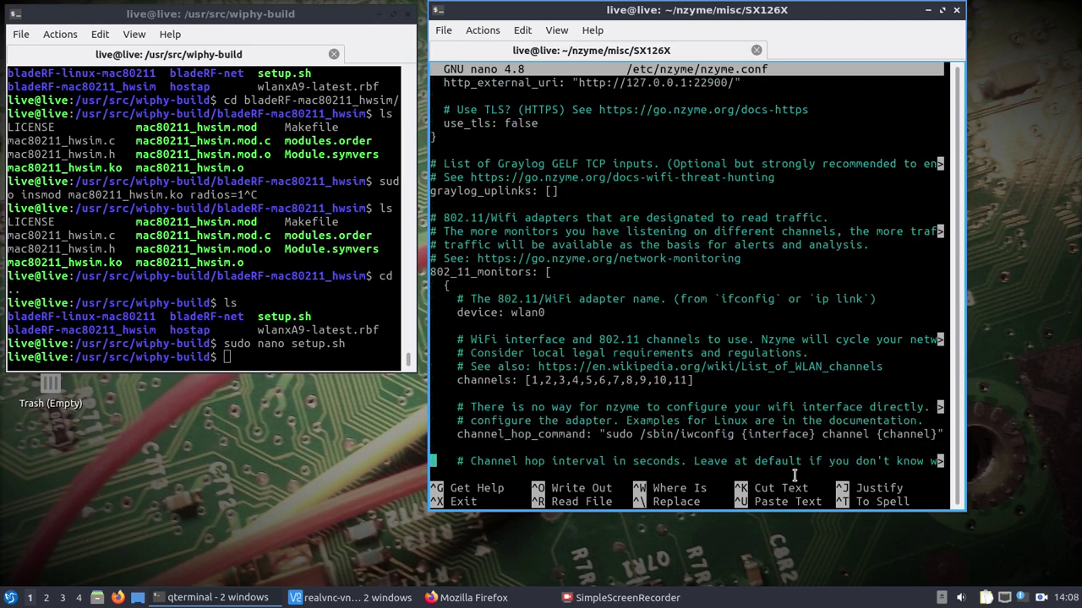
{"action": "key", "text": "Up"}
{"action": "key", "text": "Up"}
{"action": "key", "text": "Up"}
{"action": "key", "text": "Up"}
{"action": "key", "text": "Up"}
{"action": "key", "text": "Up"}
{"action": "key", "text": "Up"}
{"action": "key", "text": "Up"}
{"action": "key", "text": "Up"}
{"action": "key", "text": "Up"}
{"action": "key", "text": "Up"}
{"action": "key", "text": "Down"}
{"action": "key", "text": "Down"}
{"action": "key", "text": "Down"}
{"action": "key", "text": "Down"}
{"action": "key", "text": "Down"}
{"action": "key", "text": "Down"}
{"action": "key", "text": "Down"}
{"action": "key", "text": "Down"}
{"action": "key", "text": "Down"}
{"action": "key", "text": "Down"}
{"action": "key", "text": "Down"}
{"action": "key", "text": "Down"}
{"action": "key", "text": "Down"}
{"action": "key", "text": "Down"}
{"action": "key", "text": "Down"}
{"action": "key", "text": "Down"}
{"action": "key", "text": "Down"}
{"action": "key", "text": "Down"}
{"action": "key", "text": "Down"}
{"action": "key", "text": "Down"}
{"action": "key", "text": "Down"}
{"action": "key", "text": "Down"}
{"action": "key", "text": "Down"}
{"action": "key", "text": "Down"}
{"action": "key", "text": "Down"}
{"action": "key", "text": "Down"}
{"action": "key", "text": "Down"}
{"action": "key", "text": "Down"}
{"action": "key", "text": "Down"}
{"action": "key", "text": "Down"}
{"action": "key", "text": "Down"}
{"action": "key", "text": "Down"}
{"action": "key", "text": "Down"}
{"action": "key", "text": "Down"}
{"action": "key", "text": "Down"}
{"action": "key", "text": "Down"}
{"action": "key", "text": "Down"}
{"action": "key", "text": "Down"}
{"action": "key", "text": "Down"}
{"action": "key", "text": "Down"}
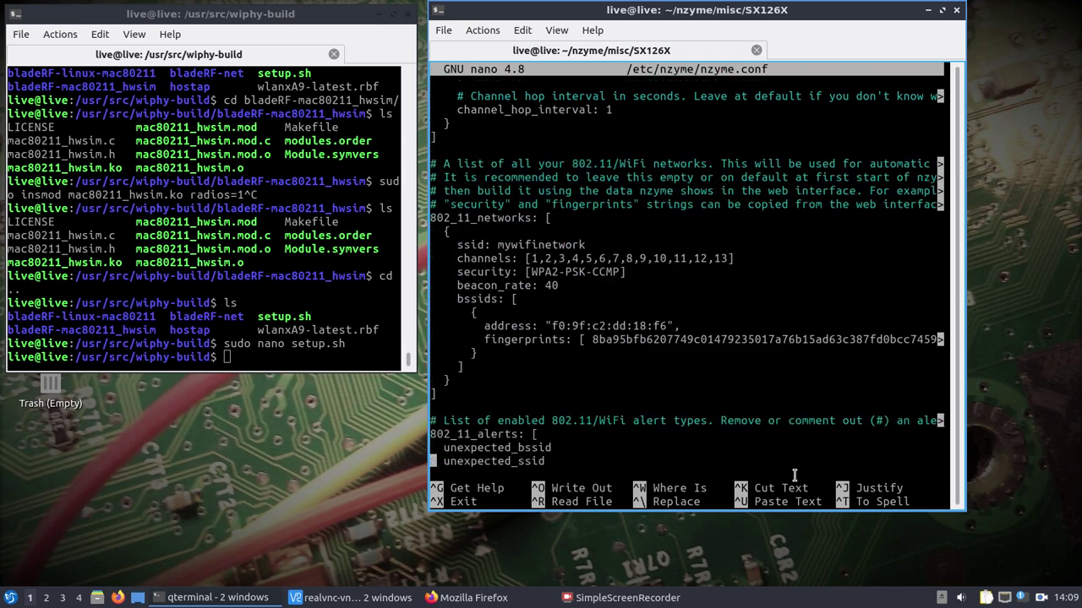
{"action": "key", "text": "Down"}
{"action": "key", "text": "Down"}
{"action": "key", "text": "Down"}
{"action": "key", "text": "Down"}
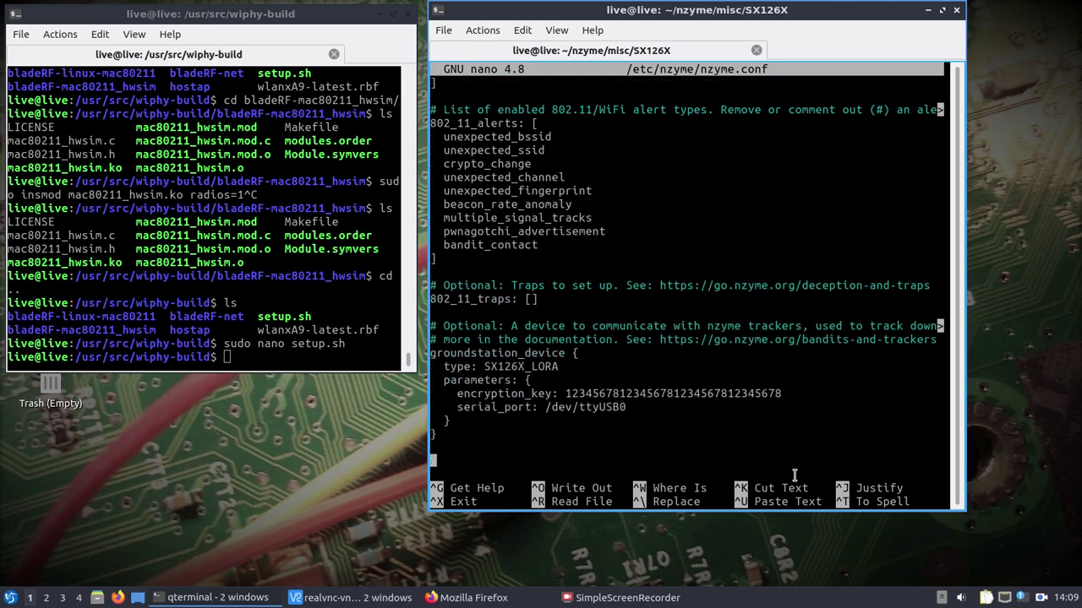
{"action": "key", "text": "Up"}
{"action": "key", "text": "Up"}
{"action": "key", "text": "Up"}
{"action": "key", "text": "Up"}
{"action": "key", "text": "Up"}
{"action": "key", "text": "Up"}
{"action": "key", "text": "Up"}
{"action": "key", "text": "Down"}
{"action": "key", "text": "Down"}
{"action": "key", "text": "Down"}
{"action": "key", "text": "ctrl+x"}
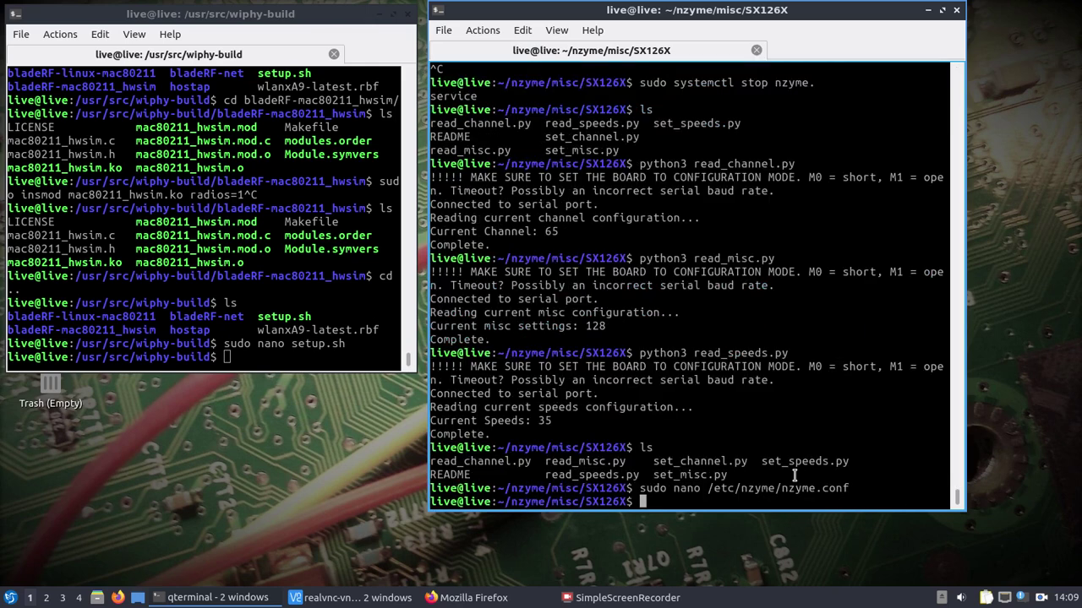
{"action": "type", "text": "cd /dev/"}
{"action": "key", "text": "Return"}
{"action": "type", "text": "ls"}
{"action": "key", "text": "Return"}
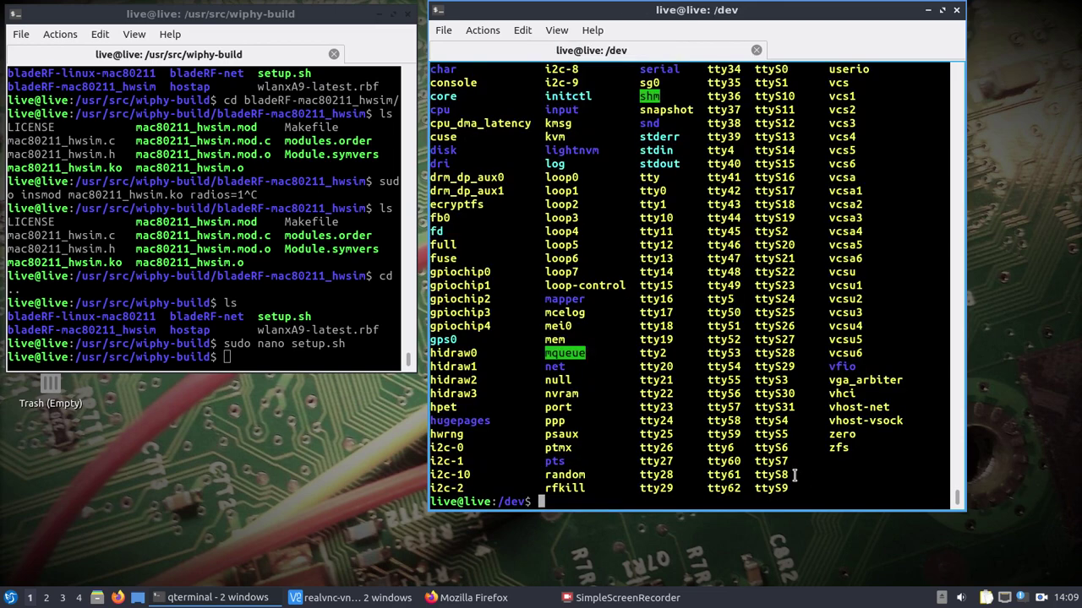
{"action": "scroll", "coordinate": [794, 425], "scroll_direction": "up", "scroll_amount": 3}
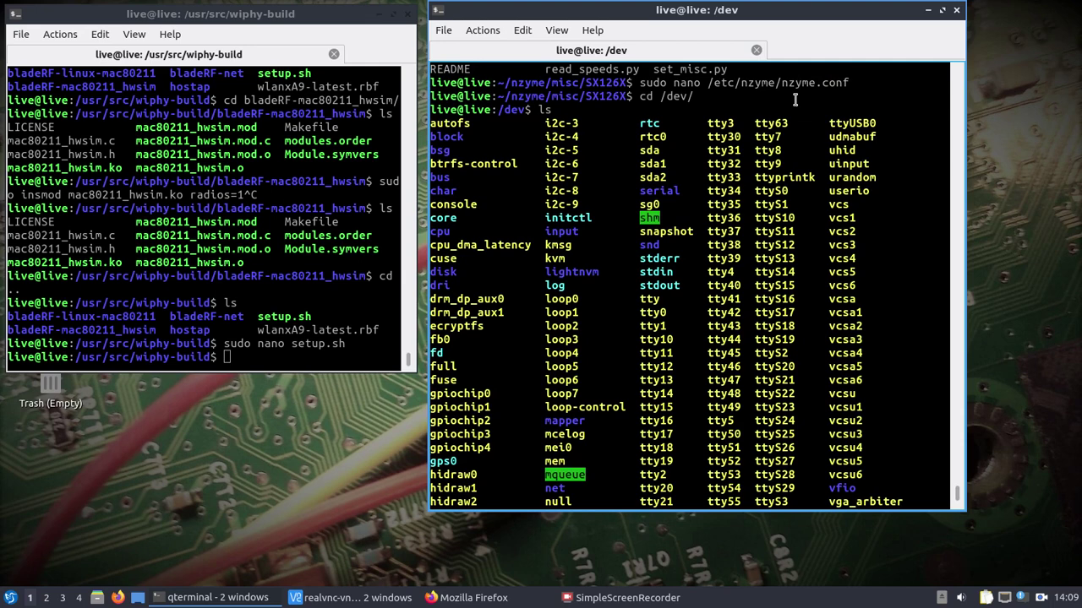
{"action": "scroll", "coordinate": [699, 262], "scroll_direction": "down", "scroll_amount": 3}
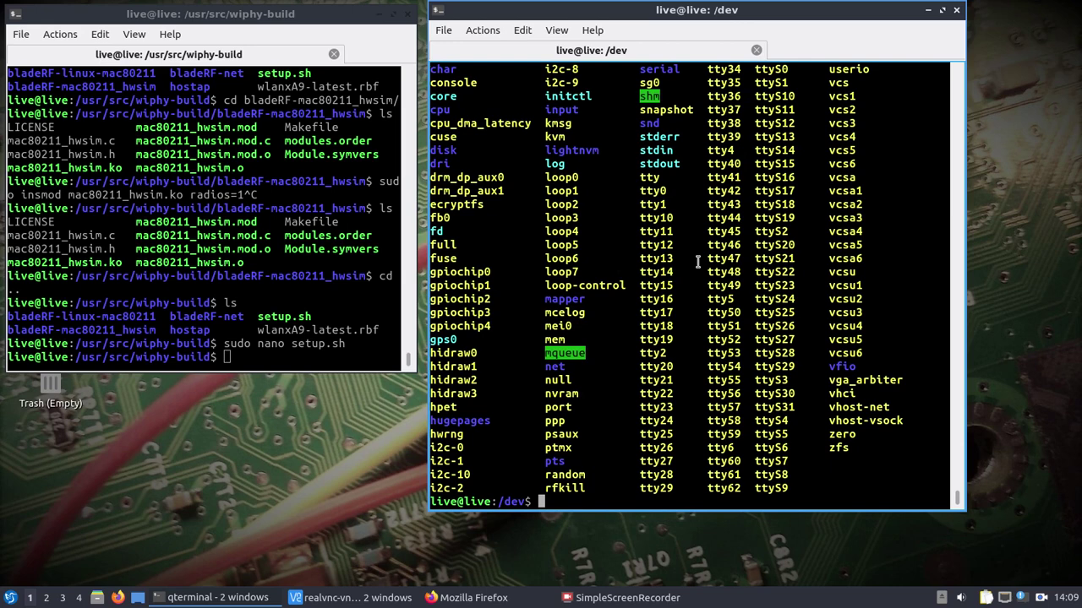
In the wiphy-build terminal, enter bladeRF-linux-mac80211 and launch the driver with sudo.
{"action": "left_click", "coordinate": [255, 337]}
{"action": "type", "text": "cd"}
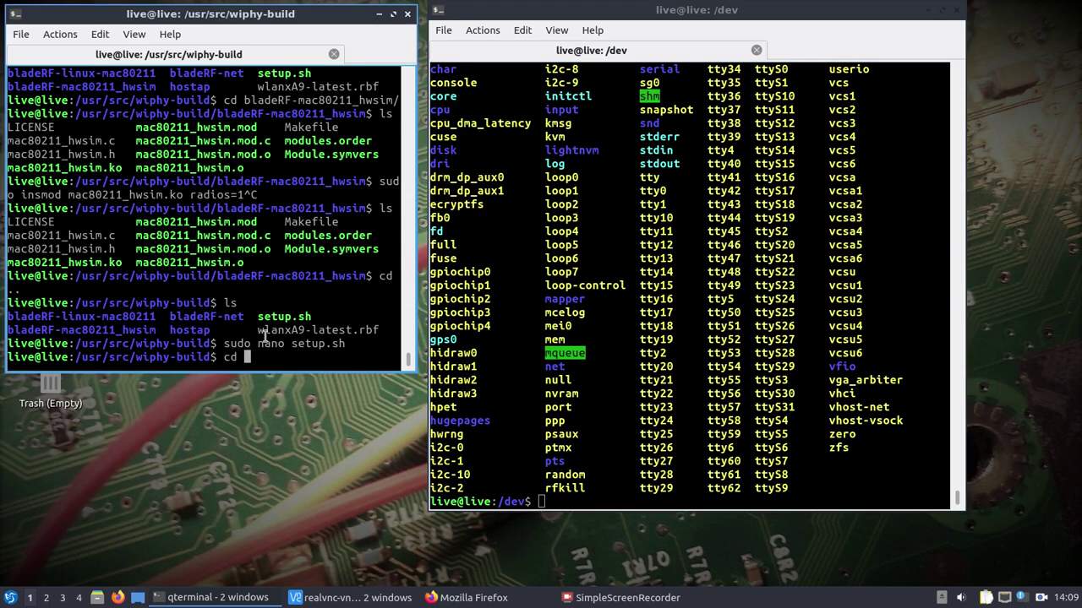
{"action": "key", "text": "BackSpace"}
{"action": "key", "text": "BackSpace"}
{"action": "key", "text": "BackSpace"}
{"action": "type", "text": "ls"}
{"action": "key", "text": "Return"}
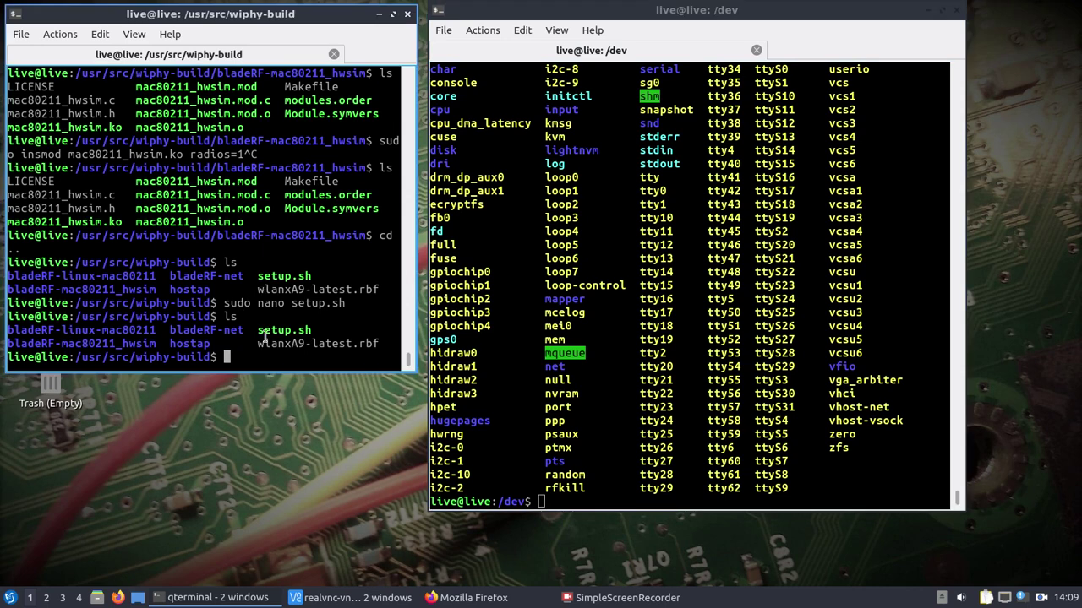
{"action": "type", "text": "cd bladeRF-l"}
{"action": "key", "text": "Tab"}
{"action": "key", "text": "Return"}
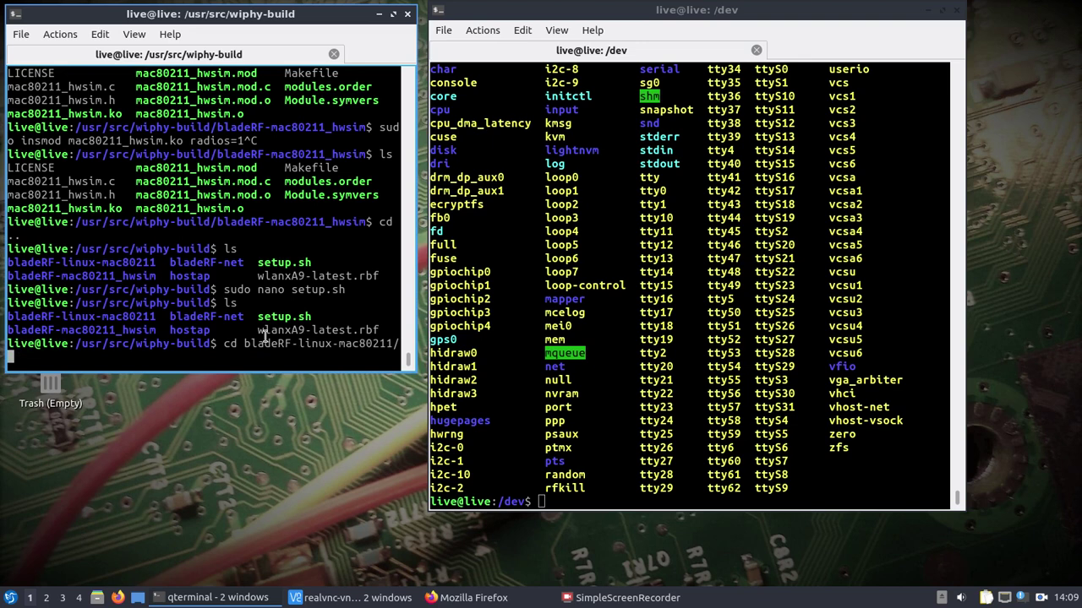
{"action": "type", "text": "ls"}
{"action": "key", "text": "Return"}
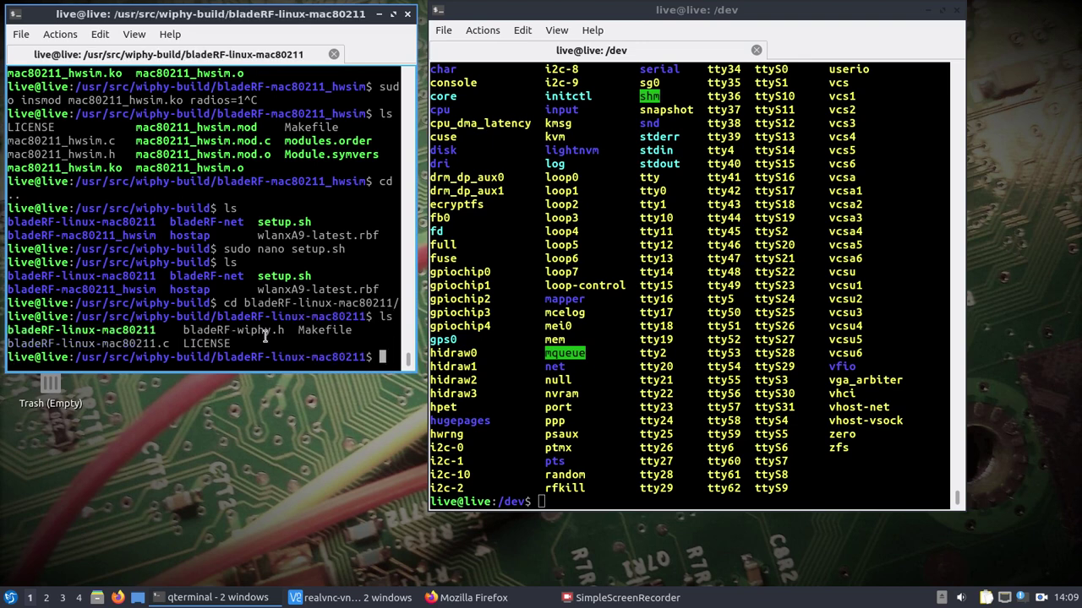
{"action": "type", "text": "sudo ./bladeRF-linux-mac80211"}
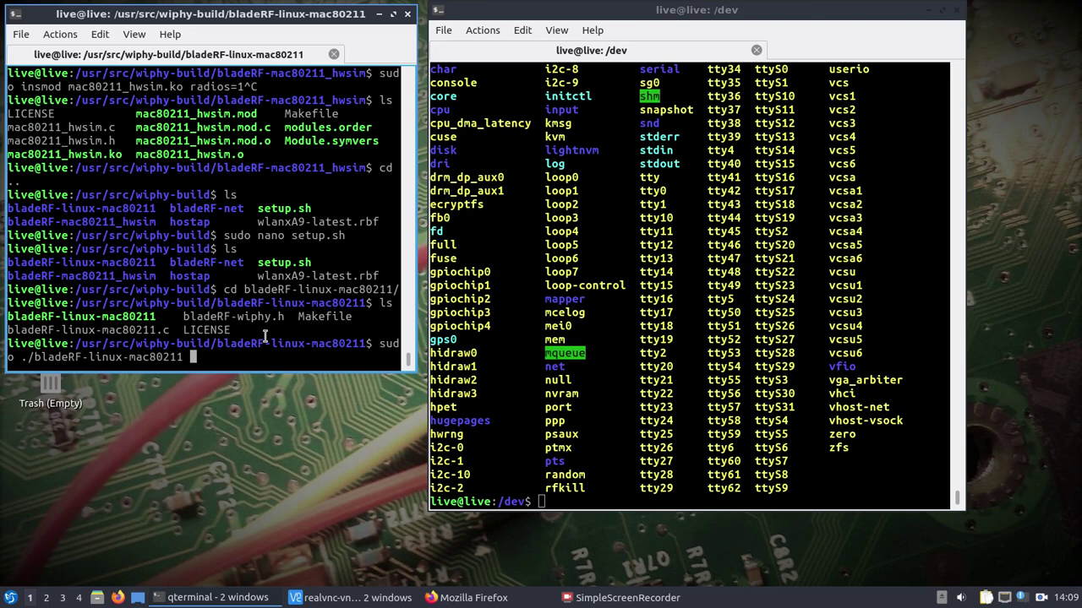
{"action": "key", "text": "Return"}
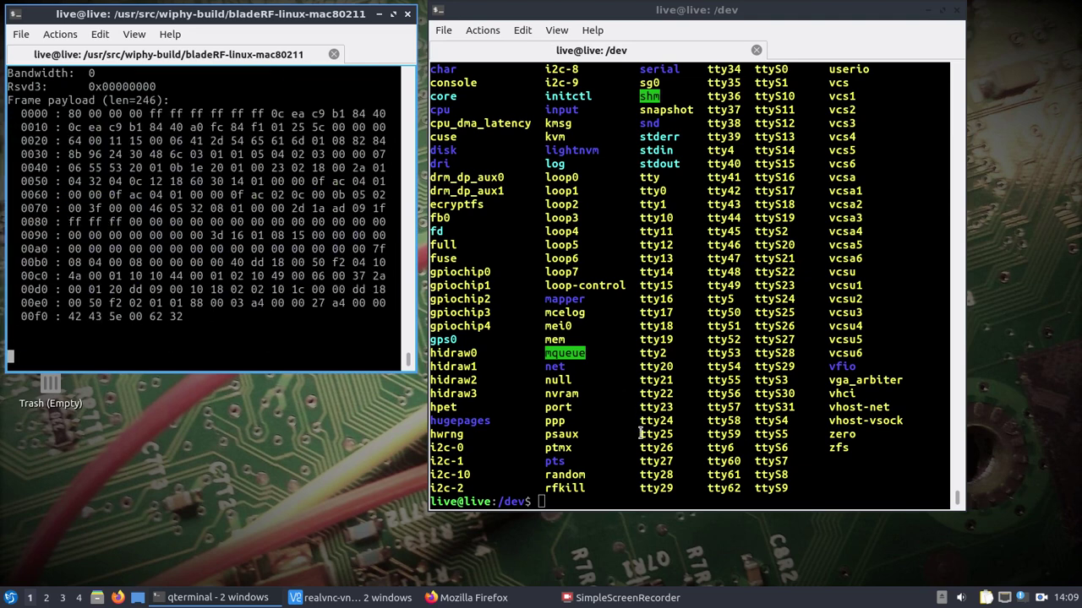
Start nzyme.service with systemctl in the /dev terminal.
{"action": "left_click", "coordinate": [592, 420]}
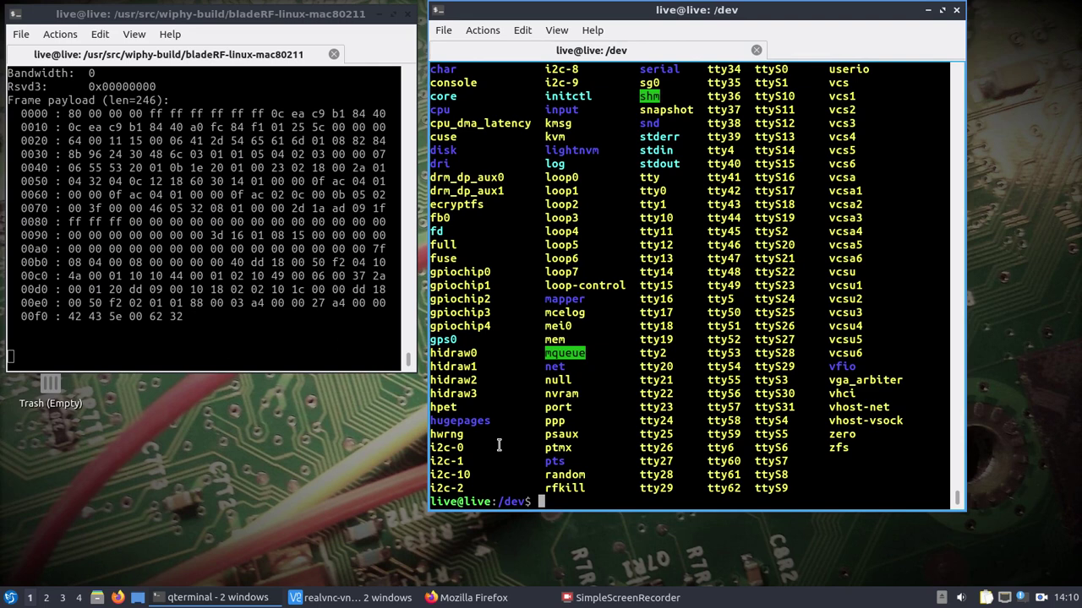
{"action": "type", "text": "sudo systemctl start "}
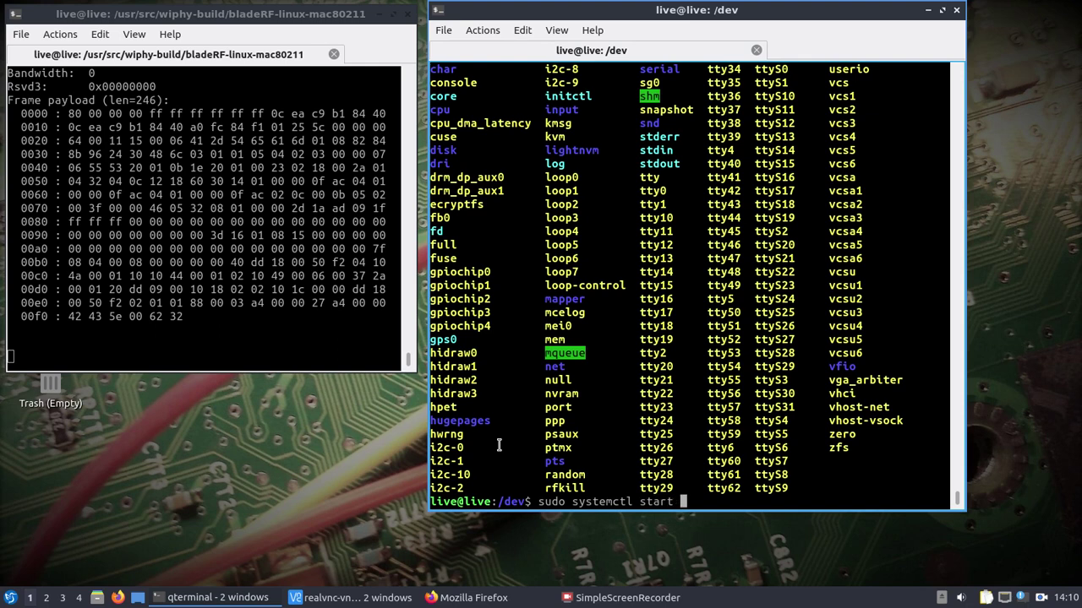
{"action": "type", "text": "nz"}
{"action": "key", "text": "Tab"}
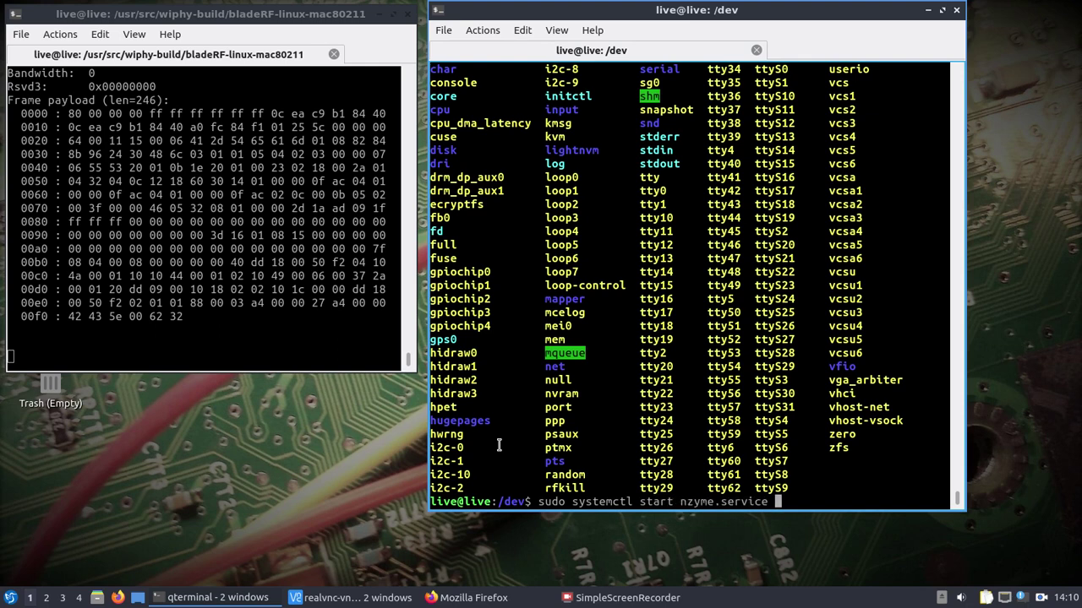
{"action": "key", "text": "Return"}
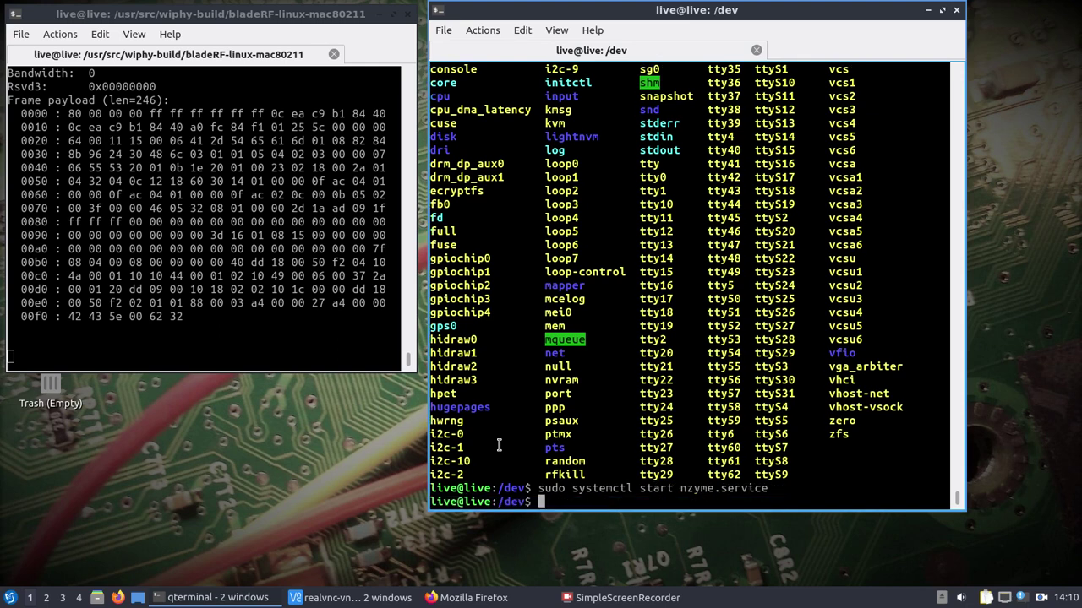
Follow /var/log/nzyme/nzyme.log live, then bring up the dragon VNC Viewer session.
{"action": "type", "text": "sudo tail -f /var/log/nz"}
{"action": "key", "text": "Tab"}
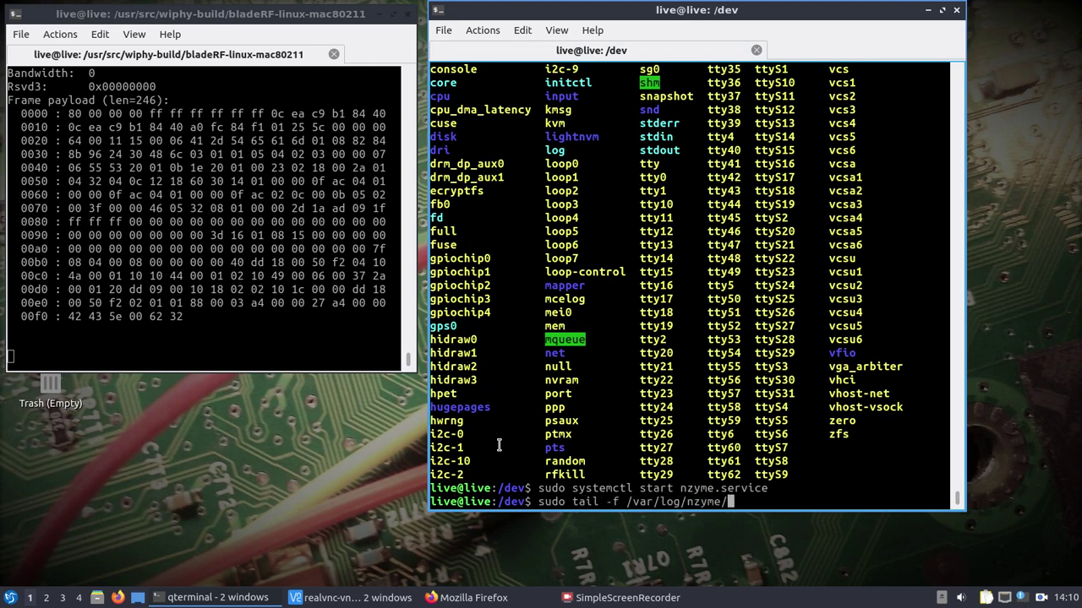
{"action": "key", "text": "Tab"}
{"action": "key", "text": "Return"}
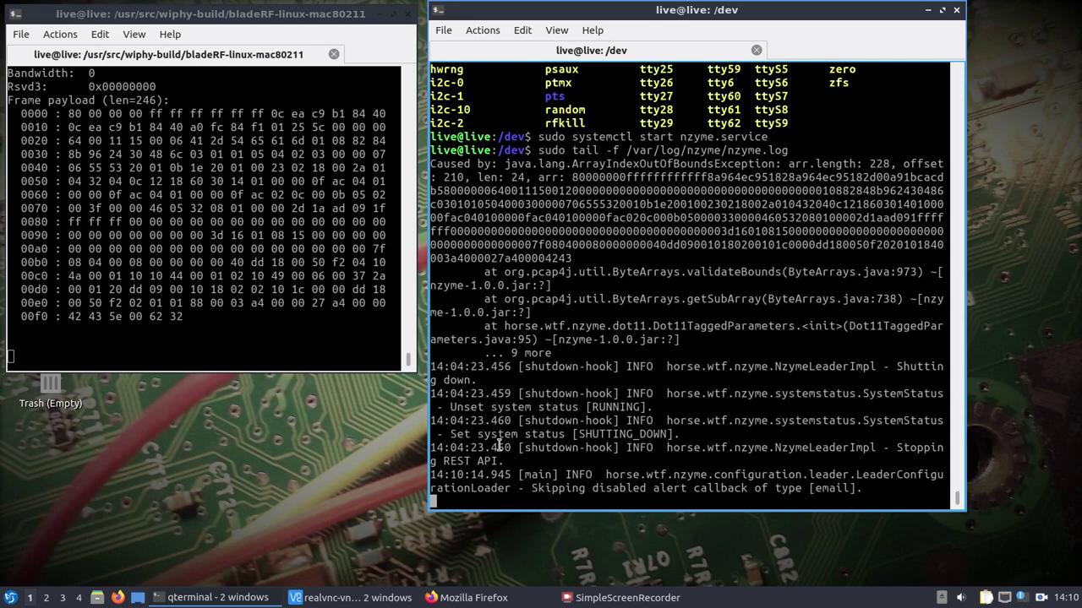
{"action": "left_click", "coordinate": [355, 582]}
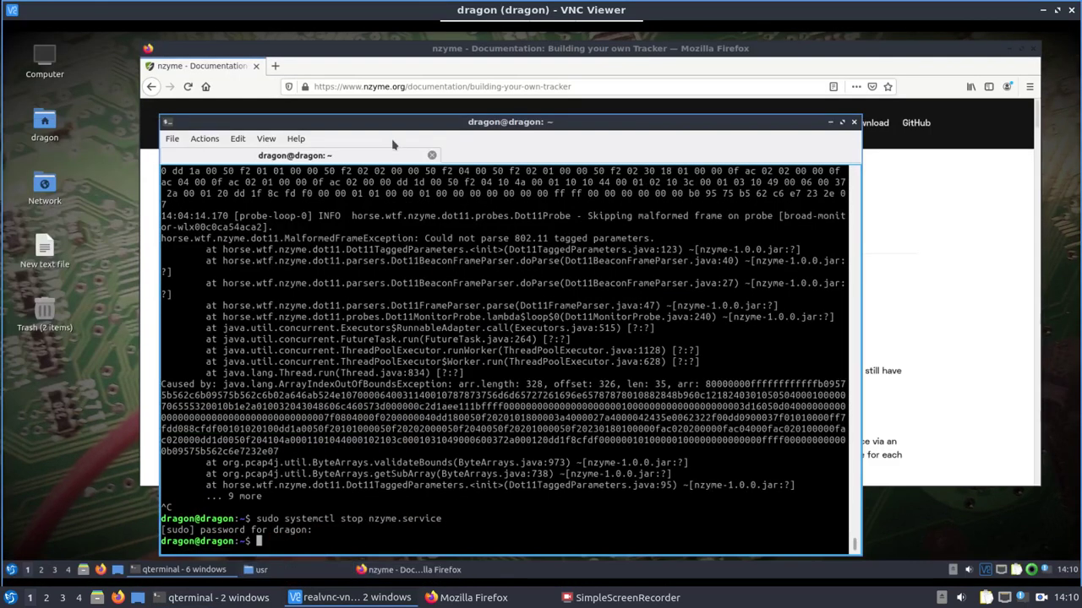
Move the remote terminal window left beside the tracker docs and begin a sudo command.
{"action": "left_click_drag", "start_coordinate": [388, 123], "coordinate": [328, 118]}
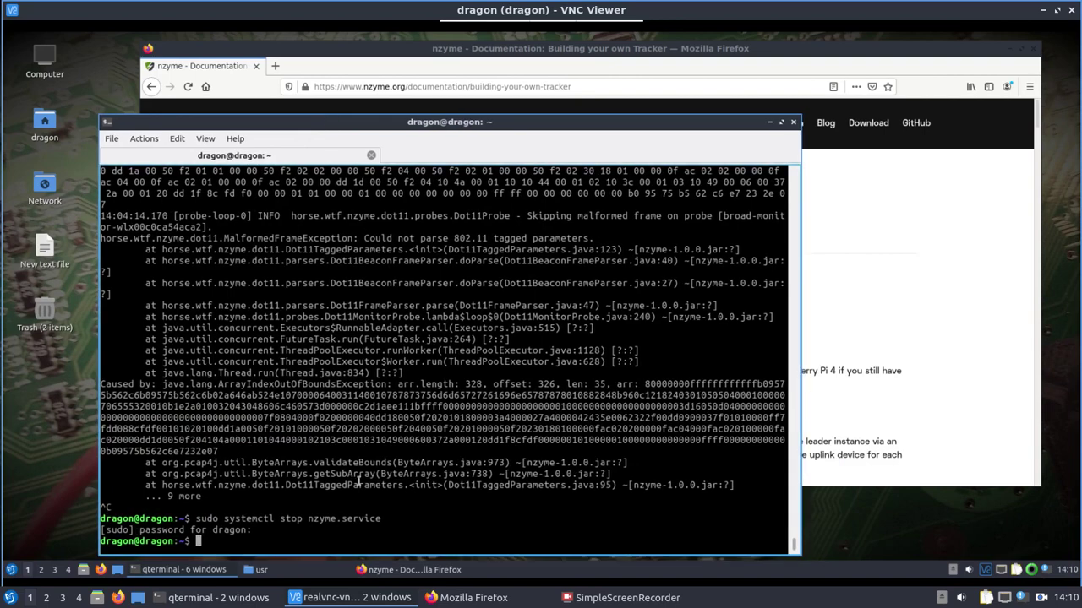
{"action": "type", "text": "sudo /etc/n"}
{"action": "type", "text": "a"}
{"action": "key", "text": "BackSpace"}
{"action": "key", "text": "BackSpace"}
{"action": "key", "text": "BackSpace"}
{"action": "key", "text": "BackSpace"}
{"action": "key", "text": "BackSpace"}
{"action": "key", "text": "BackSpace"}
{"action": "key", "text": "BackSpace"}
Open /etc/nzyme/nzyme.conf in nano with sudo.
{"action": "type", "text": "nano et"}
{"action": "key", "text": "BackSpace"}
{"action": "key", "text": "BackSpace"}
{"action": "type", "text": "/etc/nzyme/nzymec"}
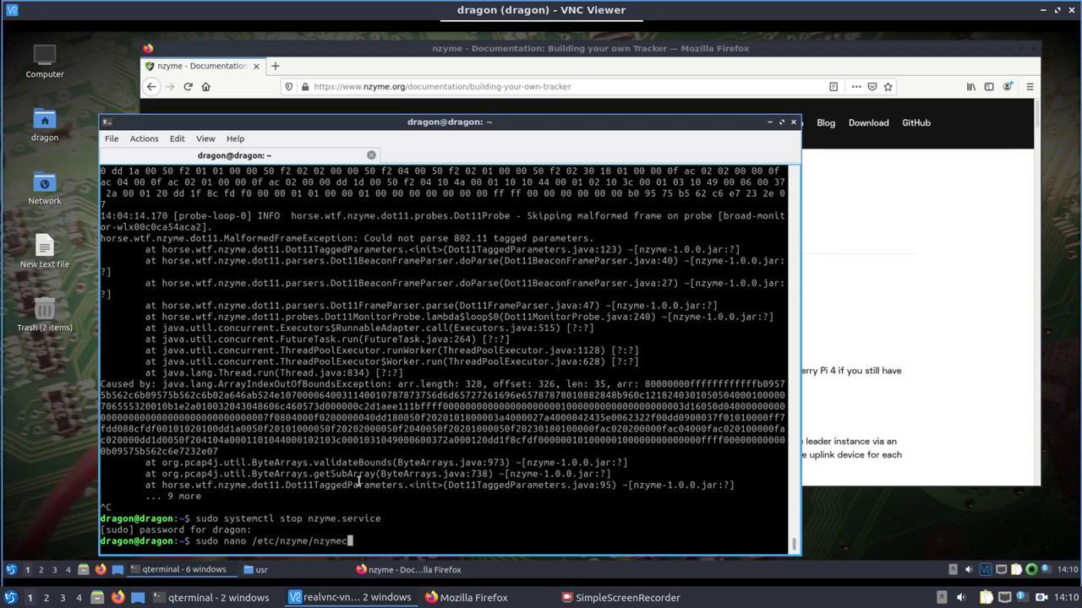
{"action": "key", "text": "BackSpace"}
{"action": "type", "text": ".conf"}
{"action": "key", "text": "Return"}
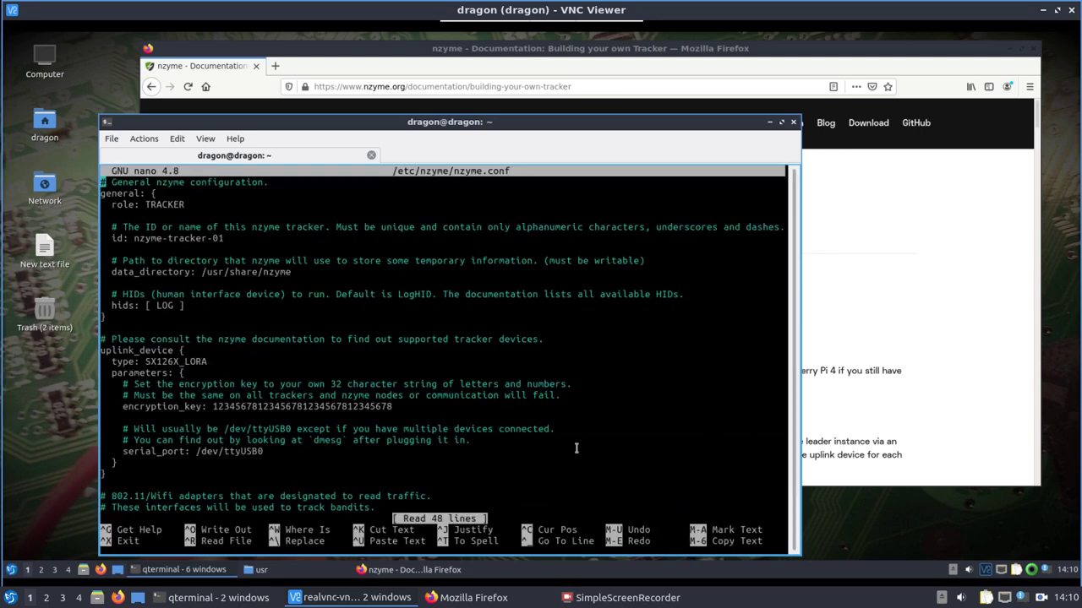
Scroll through the Firefox tracker documentation, then return to the config editor.
{"action": "left_click", "coordinate": [956, 246]}
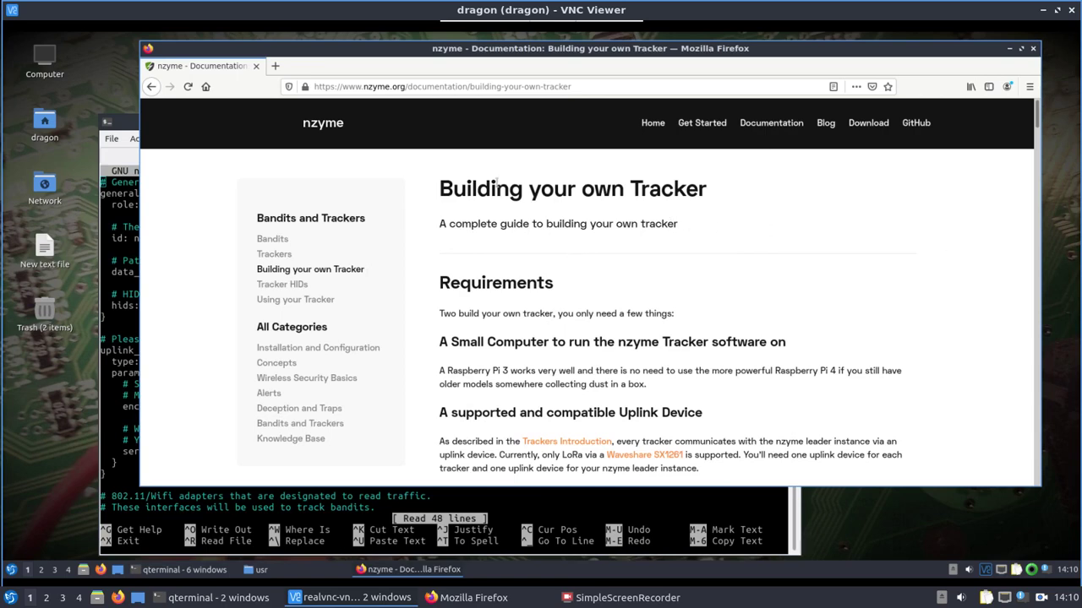
{"action": "scroll", "coordinate": [653, 229], "scroll_direction": "down", "scroll_amount": 6}
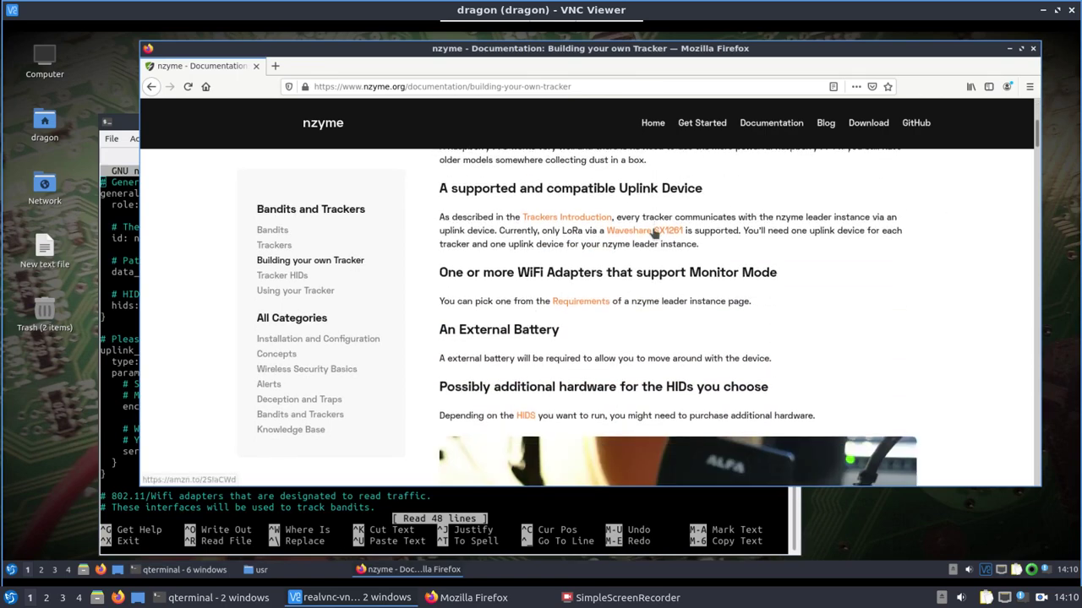
{"action": "scroll", "coordinate": [654, 233], "scroll_direction": "down", "scroll_amount": 10}
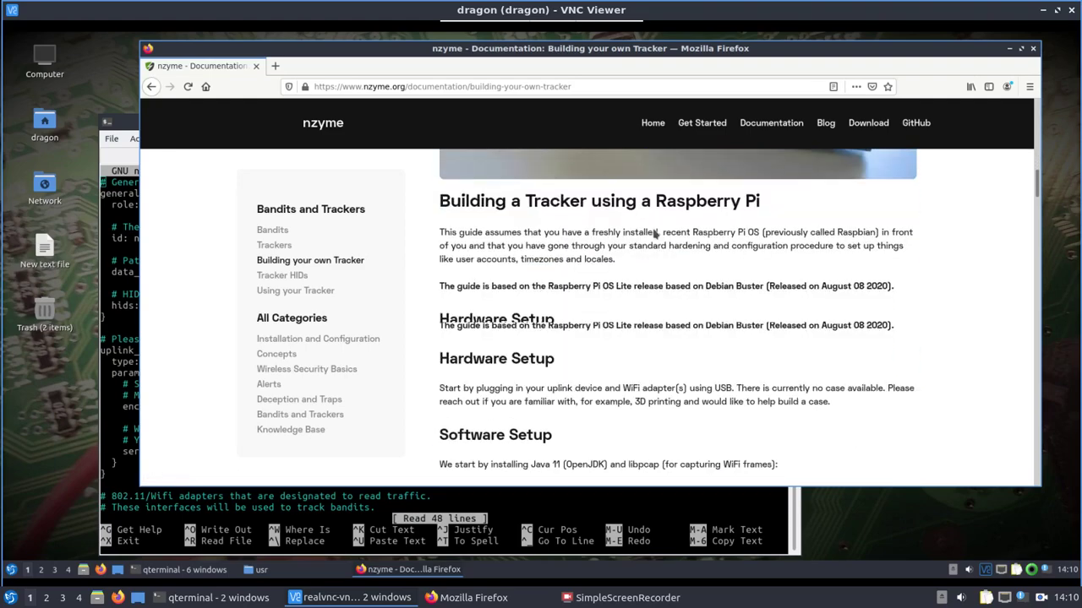
{"action": "scroll", "coordinate": [653, 236], "scroll_direction": "down", "scroll_amount": 7}
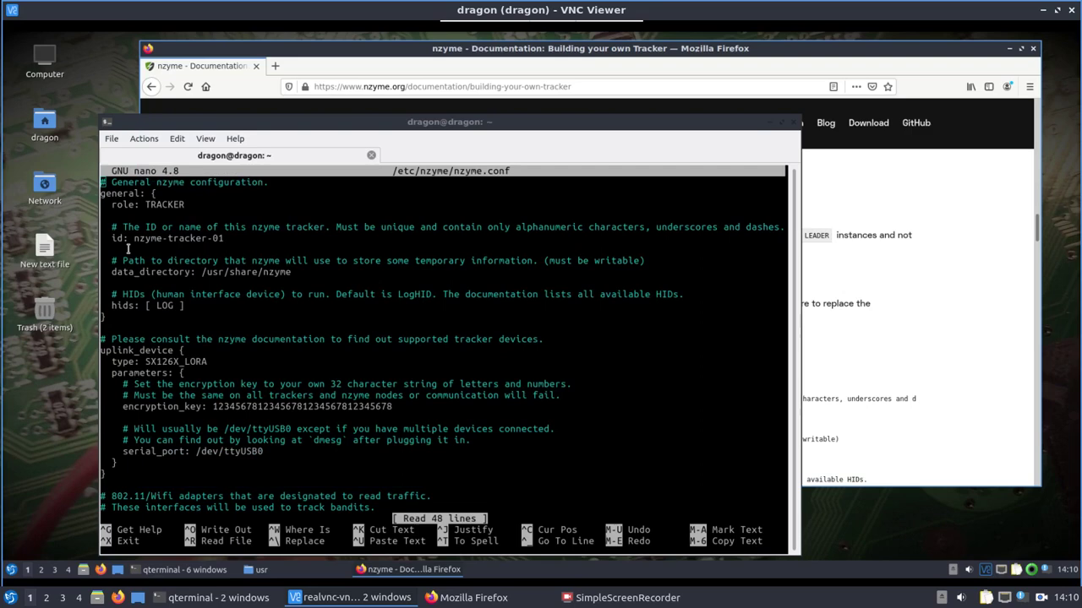
{"action": "left_click", "coordinate": [129, 250]}
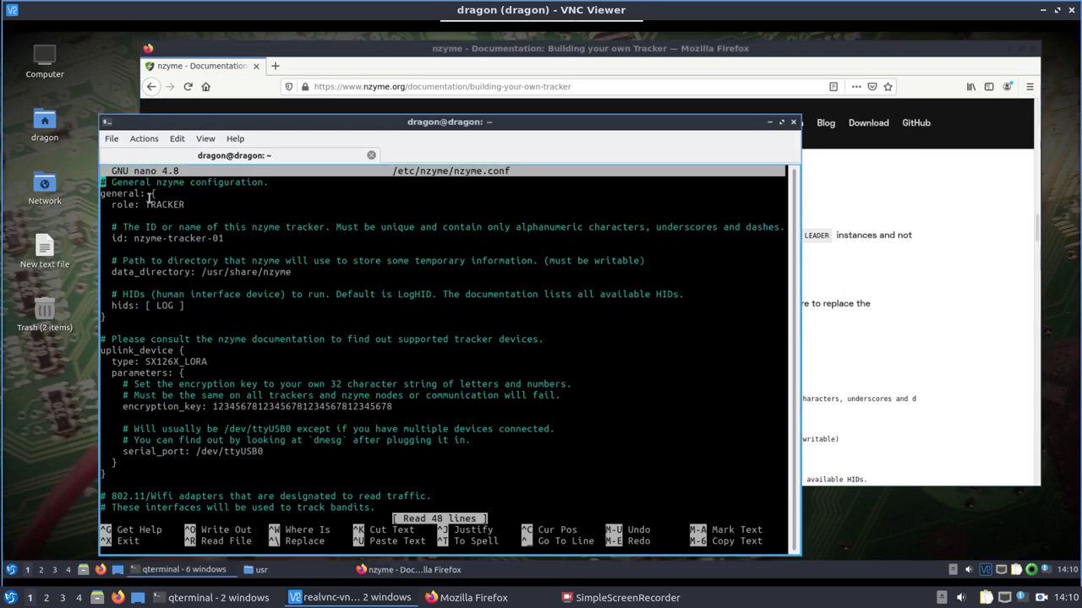
Review the TRACKER settings and SX126X_LORA uplink in nzyme.conf and save the file.
{"action": "key", "text": "Down"}
{"action": "key", "text": "Down"}
{"action": "key", "text": "Down"}
{"action": "key", "text": "Down"}
{"action": "key", "text": "Down"}
{"action": "key", "text": "Down"}
{"action": "key", "text": "Down"}
{"action": "key", "text": "Down"}
{"action": "key", "text": "Down"}
{"action": "key", "text": "Down"}
{"action": "key", "text": "Down"}
{"action": "key", "text": "Down"}
{"action": "key", "text": "Down"}
{"action": "key", "text": "Down"}
{"action": "key", "text": "Down"}
{"action": "key", "text": "Down"}
{"action": "key", "text": "Down"}
{"action": "key", "text": "Down"}
{"action": "key", "text": "Down"}
{"action": "key", "text": "Down"}
{"action": "key", "text": "Down"}
{"action": "key", "text": "Down"}
{"action": "key", "text": "Down"}
{"action": "key", "text": "Down"}
{"action": "key", "text": "Down"}
{"action": "key", "text": "Down"}
{"action": "key", "text": "Down"}
{"action": "key", "text": "Down"}
{"action": "key", "text": "Down"}
{"action": "key", "text": "Down"}
{"action": "key", "text": "Down"}
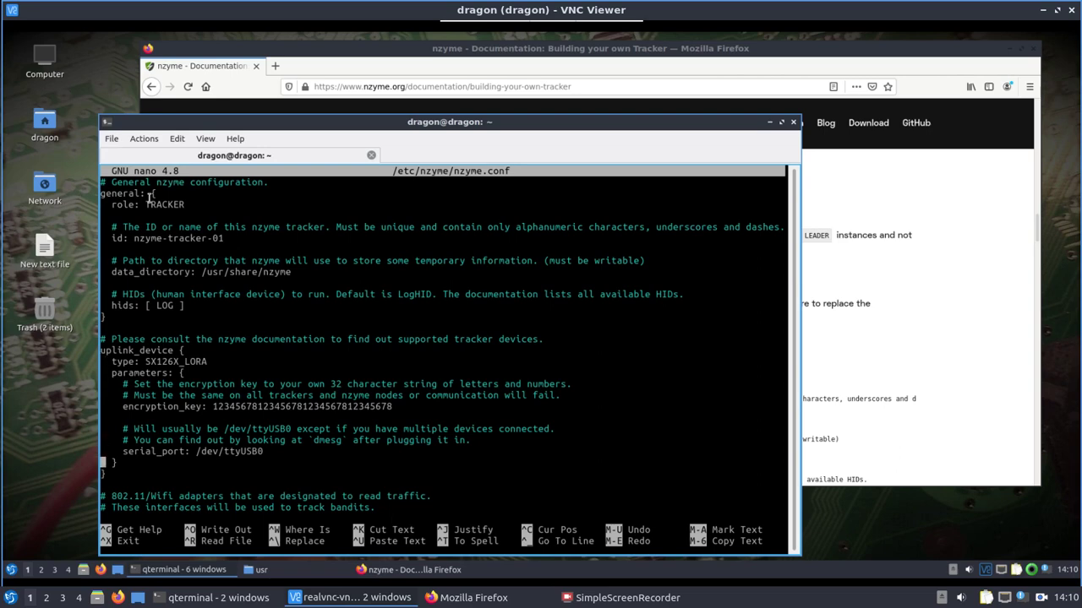
{"action": "key", "text": "Down"}
{"action": "key", "text": "Down"}
{"action": "key", "text": "Down"}
{"action": "key", "text": "Down"}
{"action": "key", "text": "Down"}
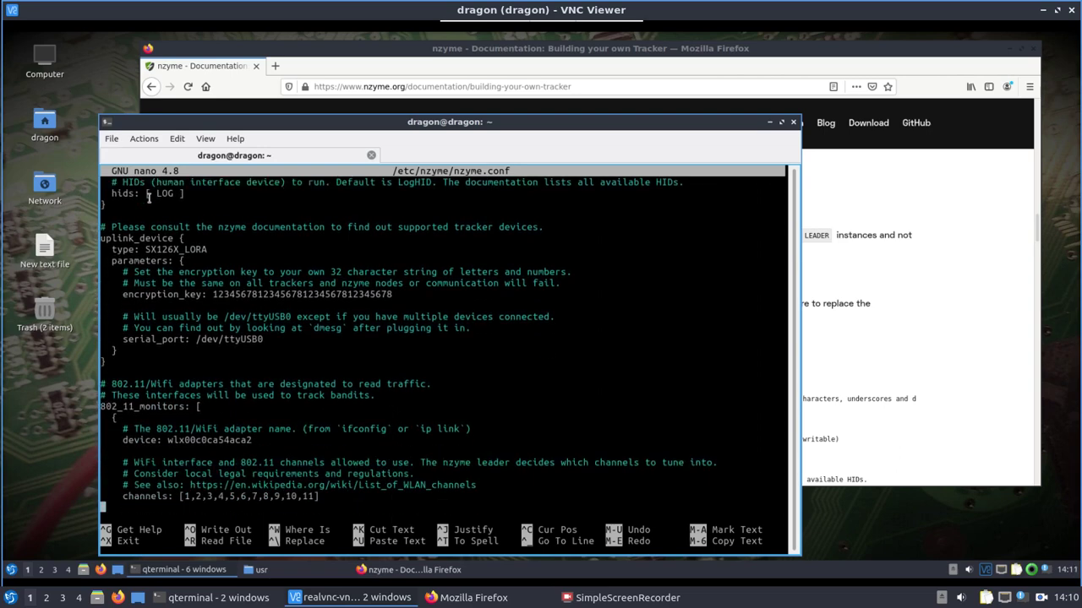
{"action": "key", "text": "Up"}
{"action": "key", "text": "Up"}
{"action": "key", "text": "Up"}
{"action": "key", "text": "Down"}
{"action": "key", "text": "Down"}
{"action": "key", "text": "Down"}
{"action": "key", "text": "Down"}
{"action": "key", "text": "Down"}
{"action": "key", "text": "Down"}
{"action": "key", "text": "Down"}
{"action": "key", "text": "Down"}
{"action": "key", "text": "Down"}
{"action": "key", "text": "Down"}
{"action": "key", "text": "Down"}
{"action": "key", "text": "Down"}
{"action": "key", "text": "Down"}
{"action": "key", "text": "Down"}
{"action": "key", "text": "Down"}
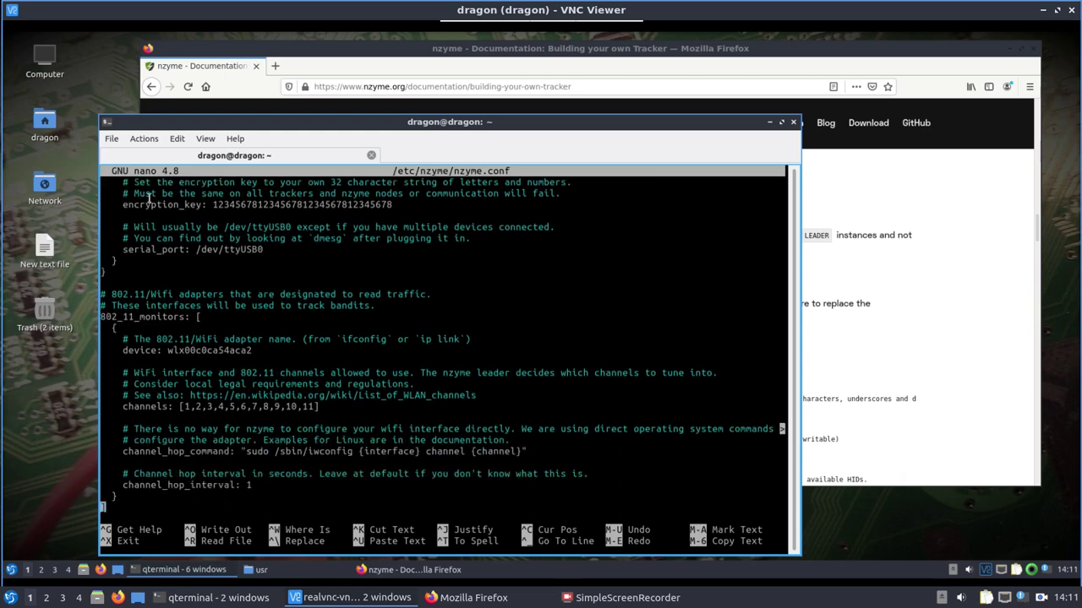
{"action": "key", "text": "Up"}
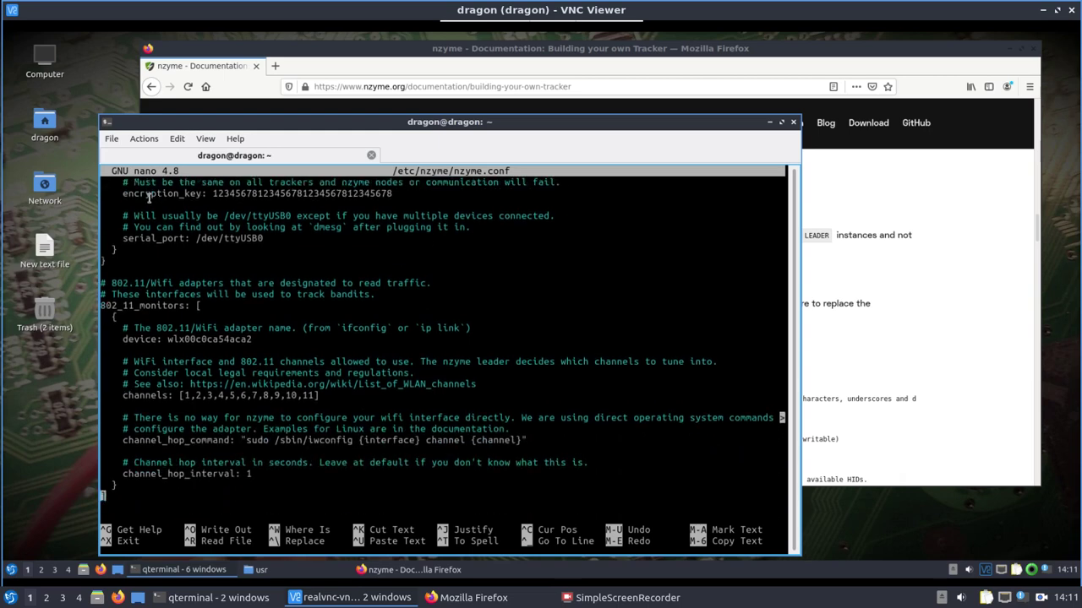
{"action": "key", "text": "ctrl+o"}
{"action": "key", "text": "Return"}
Exit nano and navigate to /etc/nzyme/nzyme/misc, listing its contents.
{"action": "key", "text": "ctrl+x"}
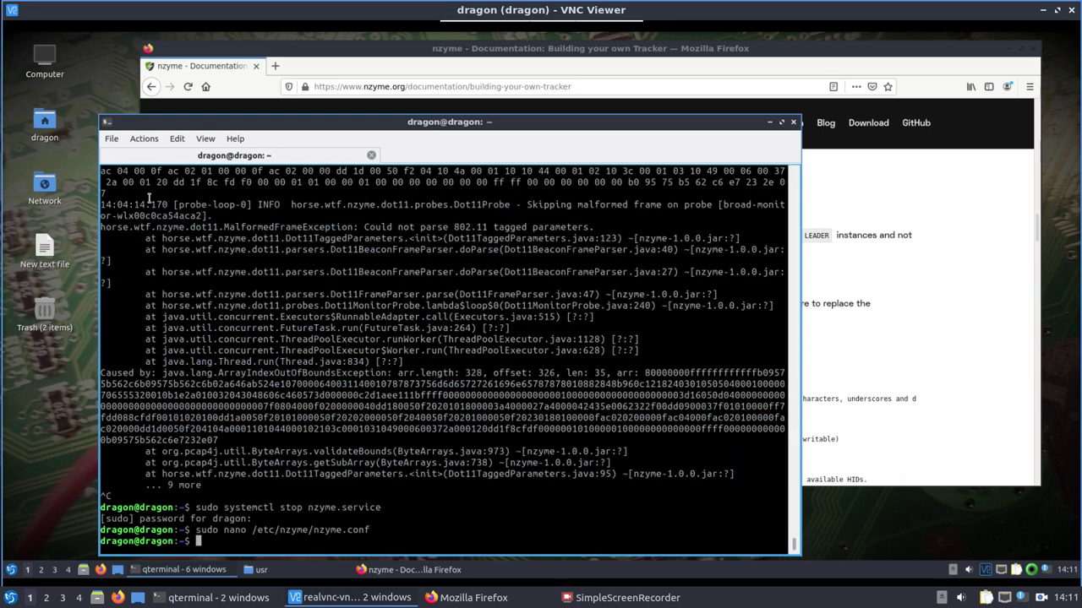
{"action": "type", "text": "ls"}
{"action": "key", "text": "Return"}
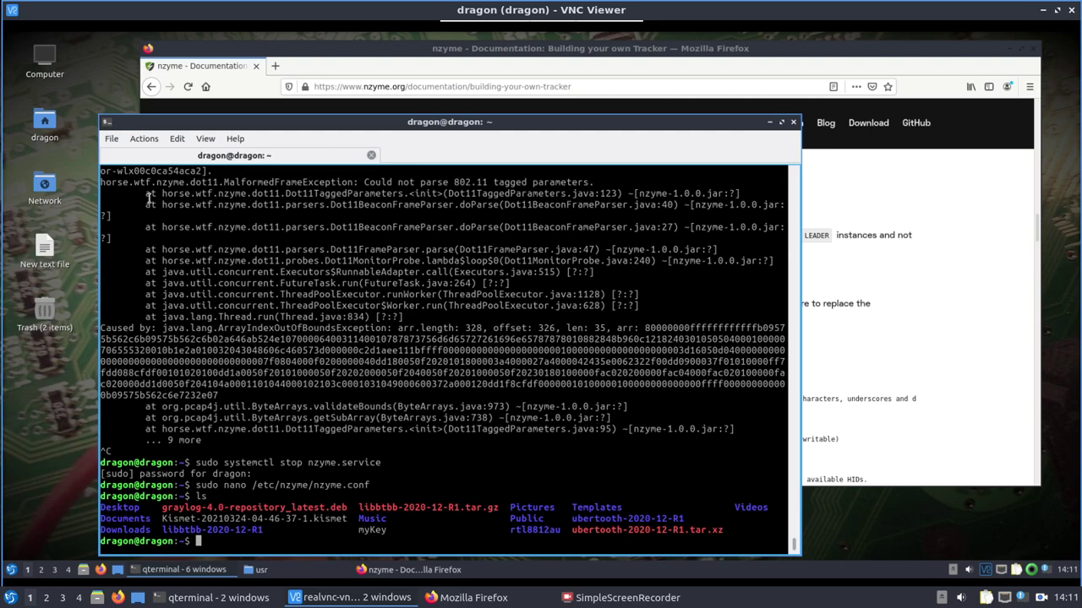
{"action": "type", "text": "cd /etc/n"}
{"action": "key", "text": "Tab"}
{"action": "type", "text": "n"}
{"action": "key", "text": "Tab"}
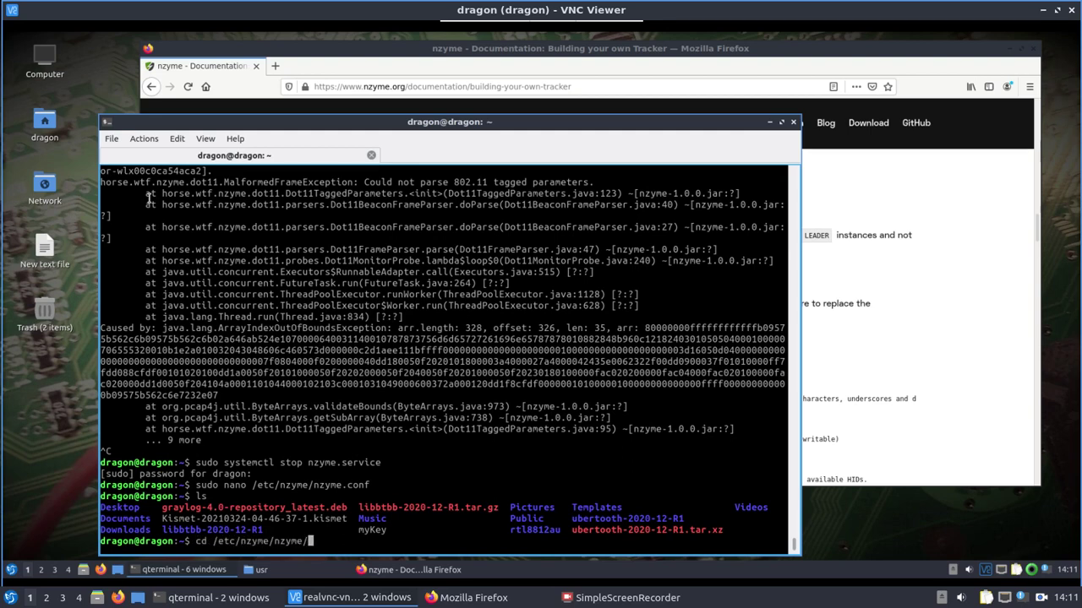
{"action": "type", "text": "m"}
{"action": "key", "text": "Tab"}
{"action": "key", "text": "Tab"}
{"action": "key", "text": "Tab"}
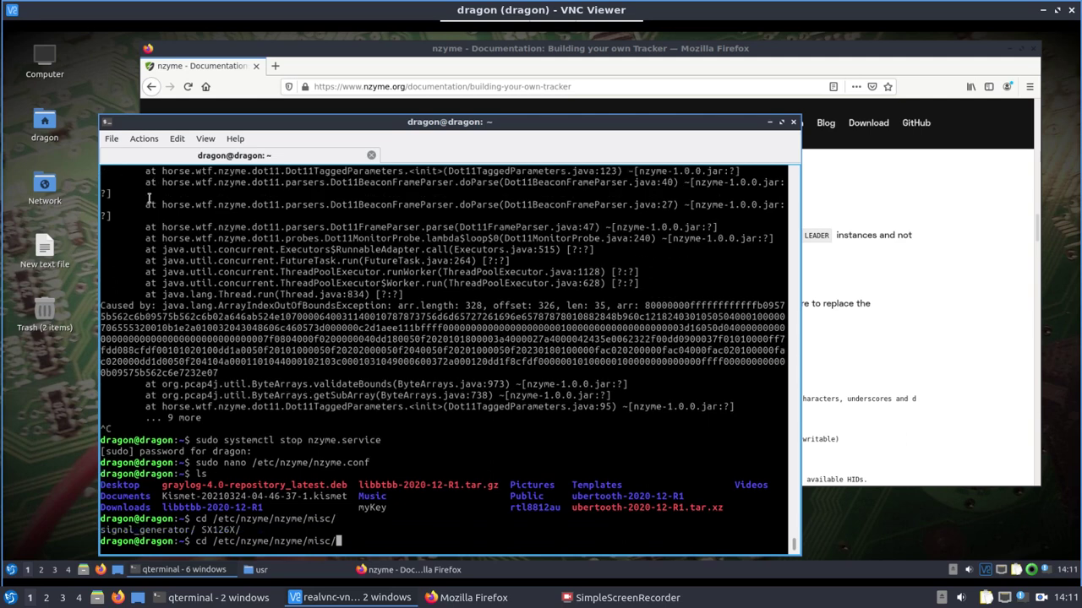
{"action": "key", "text": "Return"}
{"action": "type", "text": "ls"}
{"action": "key", "text": "Return"}
Enter the SX126X folder and read the LoRa channel (65) with read_channel.py.
{"action": "type", "text": "c"}
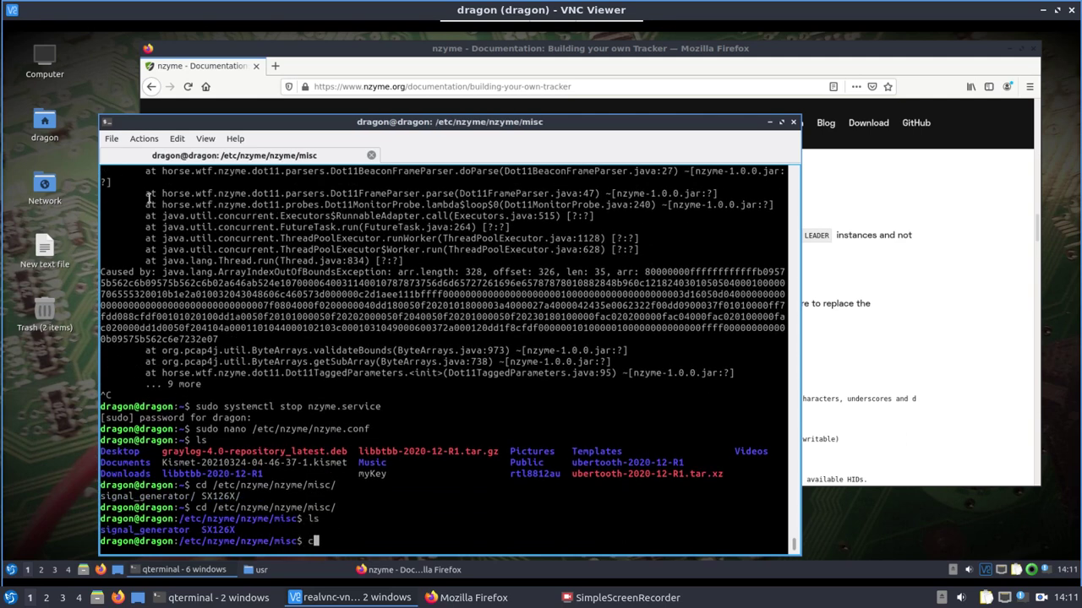
{"action": "type", "text": "d S"}
{"action": "key", "text": "Tab"}
{"action": "key", "text": "Return"}
{"action": "type", "text": "ls"}
{"action": "key", "text": "Return"}
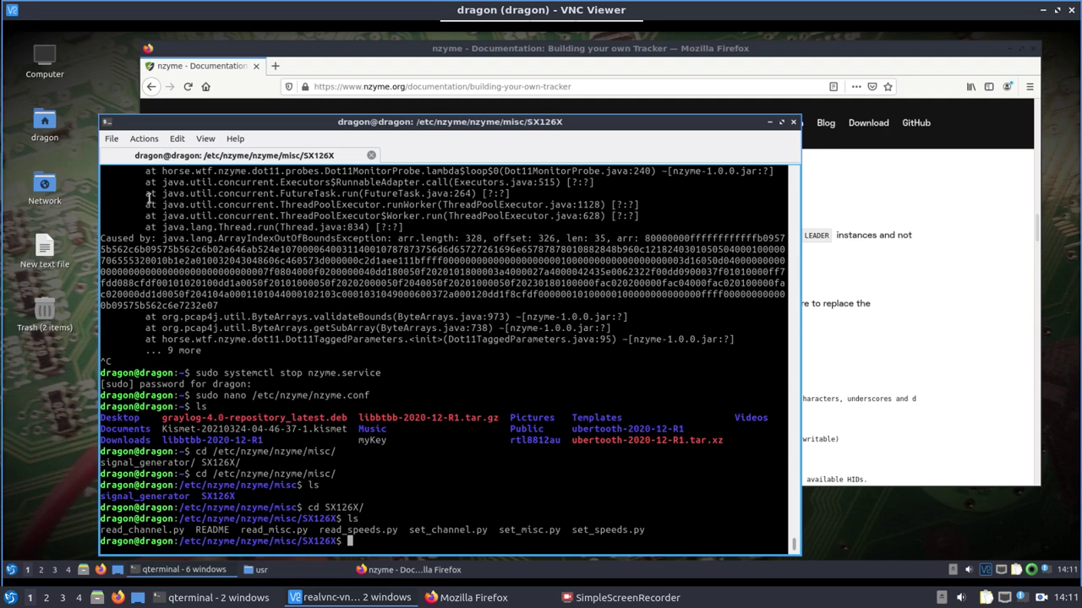
{"action": "type", "text": "python3 read_channel.py"}
{"action": "key", "text": "Return"}
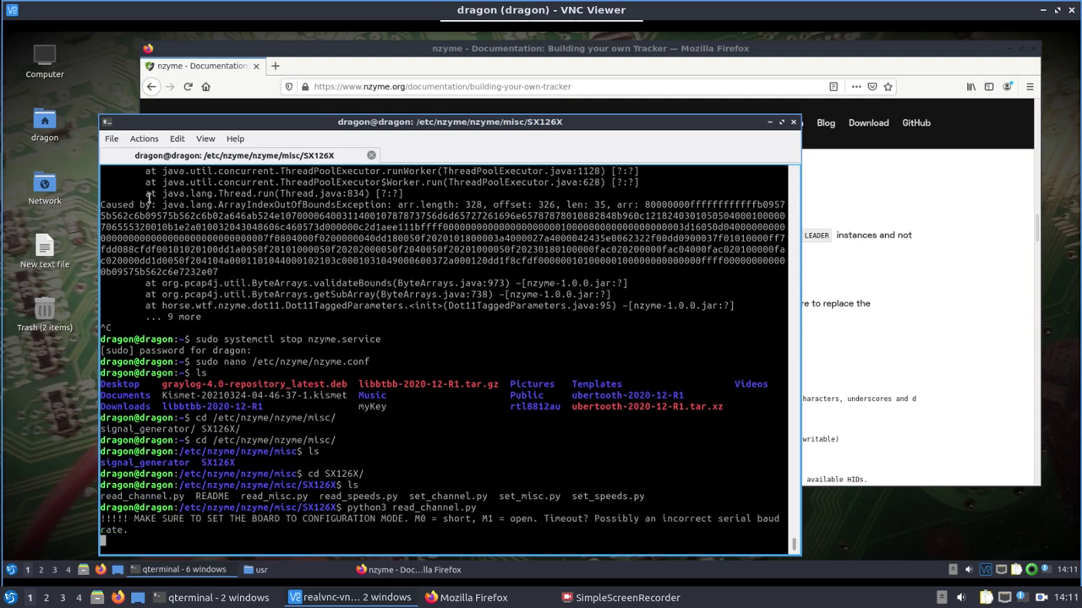
Read the board's misc settings (128) and speeds (35) with read_misc.py and read_speeds.py.
{"action": "key", "text": "Up"}
{"action": "key", "text": "BackSpace"}
{"action": "key", "text": "BackSpace"}
{"action": "key", "text": "BackSpace"}
{"action": "key", "text": "BackSpace"}
{"action": "key", "text": "BackSpace"}
{"action": "key", "text": "BackSpace"}
{"action": "key", "text": "BackSpace"}
{"action": "key", "text": "BackSpace"}
{"action": "key", "text": "BackSpace"}
{"action": "key", "text": "BackSpace"}
{"action": "key", "text": "BackSpace"}
{"action": "key", "text": "BackSpace"}
{"action": "key", "text": "BackSpace"}
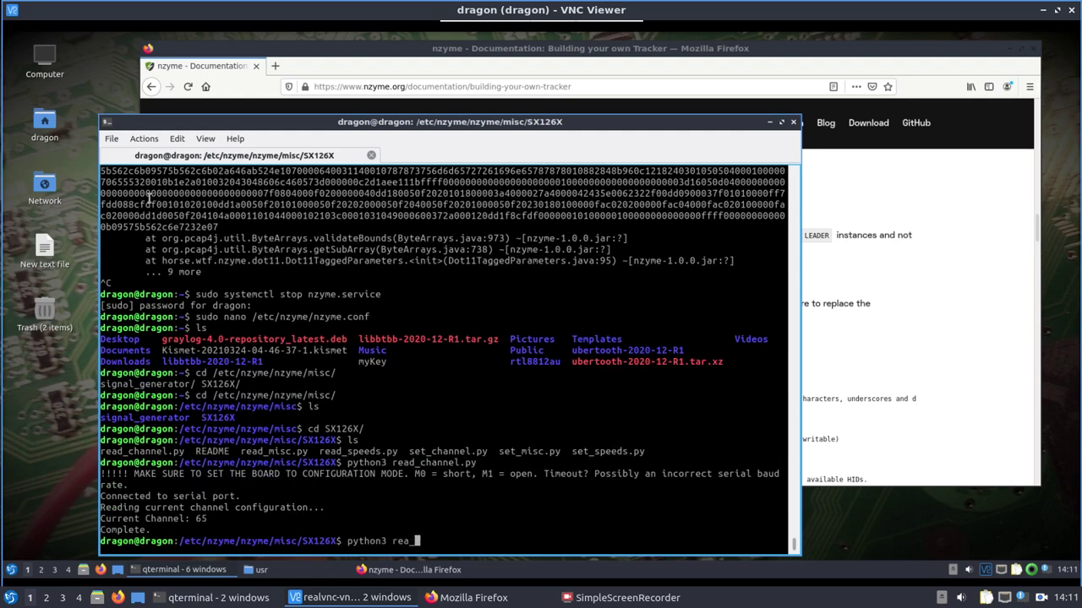
{"action": "type", "text": "d_m"}
{"action": "key", "text": "Tab"}
{"action": "key", "text": "Return"}
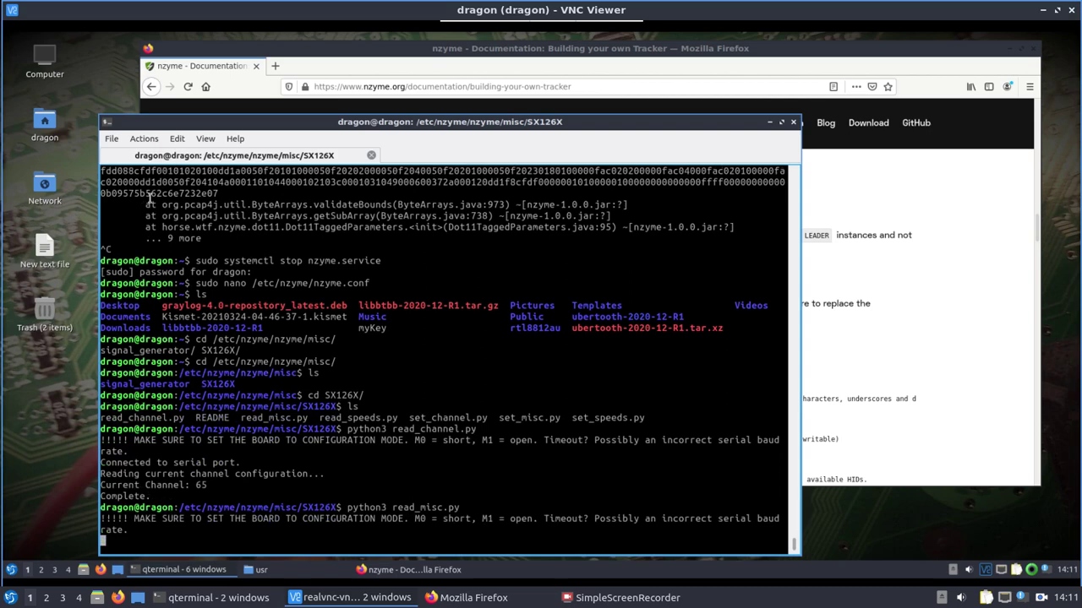
{"action": "key", "text": "Up"}
{"action": "key", "text": "BackSpace"}
{"action": "key", "text": "BackSpace"}
{"action": "key", "text": "BackSpace"}
{"action": "key", "text": "BackSpace"}
{"action": "key", "text": "BackSpace"}
{"action": "key", "text": "BackSpace"}
{"action": "key", "text": "BackSpace"}
{"action": "key", "text": "BackSpace"}
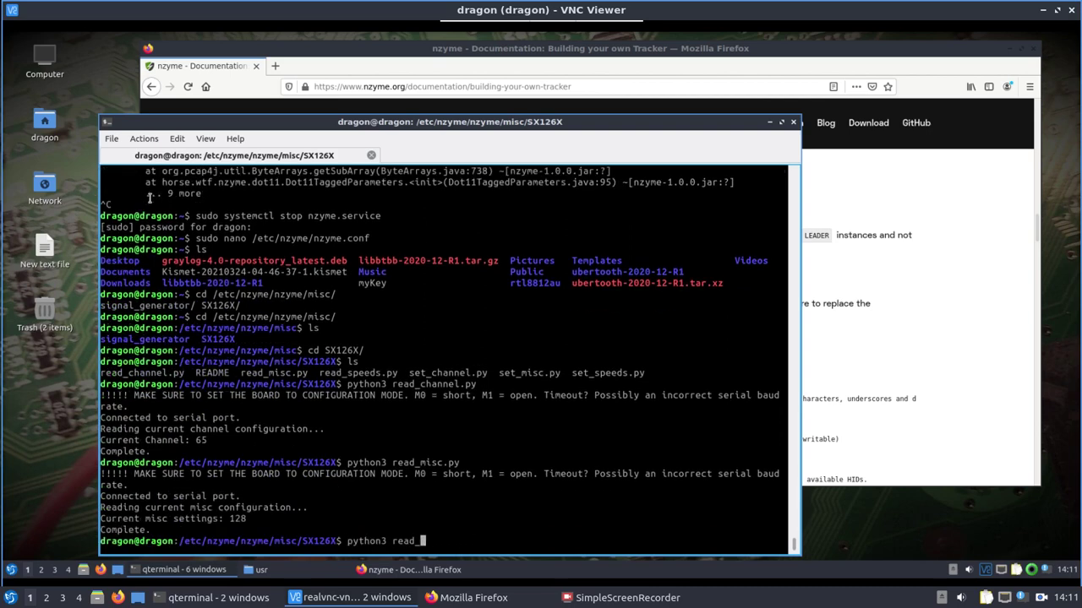
{"action": "type", "text": "sp"}
{"action": "key", "text": "Tab"}
{"action": "key", "text": "Return"}
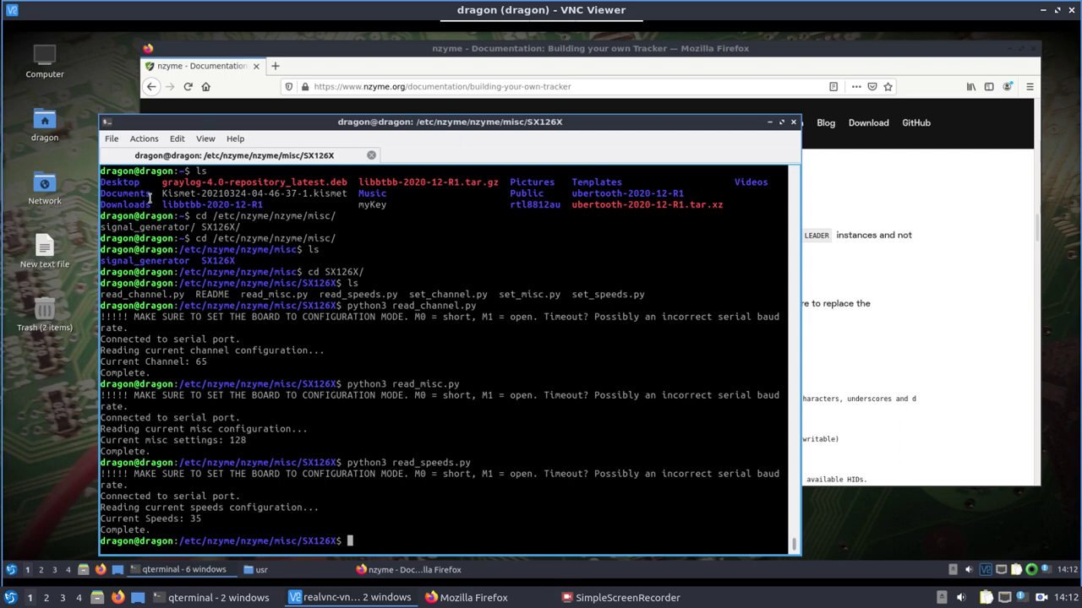
Begin typing the sudo systemctl start command for nzyme.
{"action": "type", "text": "sudo /etc"}
{"action": "key", "text": "BackSpace"}
{"action": "key", "text": "BackSpace"}
{"action": "key", "text": "BackSpace"}
{"action": "type", "text": "systemctl start n"}
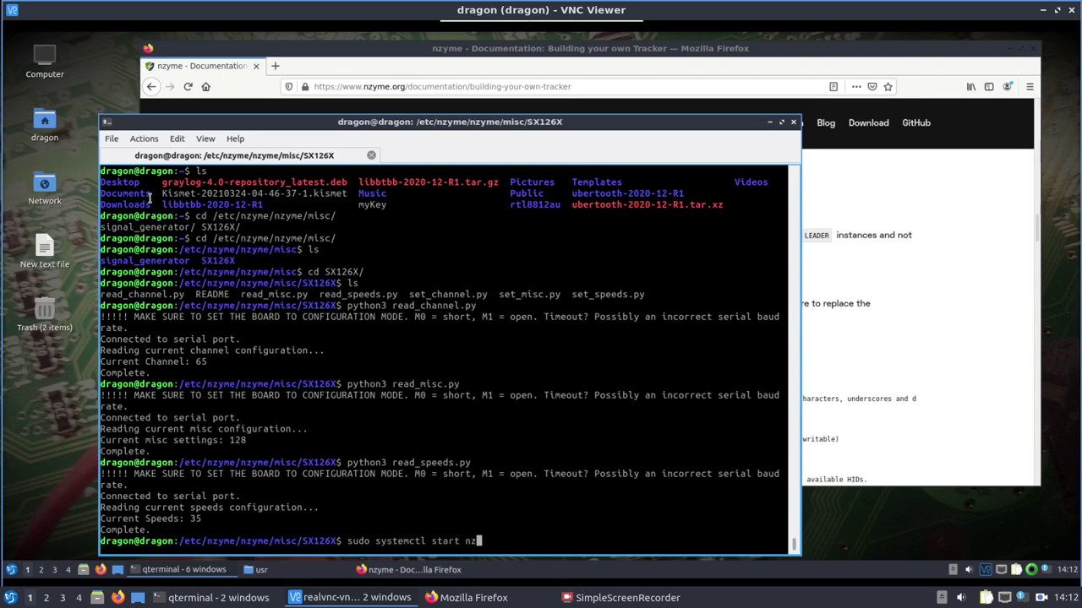
{"action": "type", "text": "z"}
Start nzyme.service and follow /var/log/nzyme/nzyme.log until the tracker shows ONLINE.
{"action": "key", "text": "Tab"}
{"action": "key", "text": "Return"}
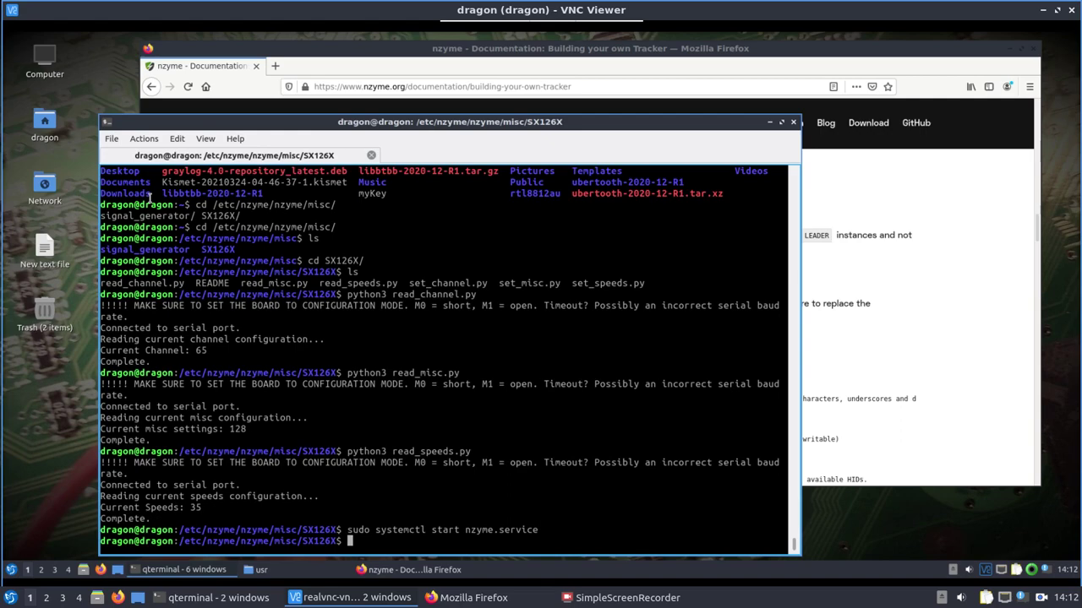
{"action": "type", "text": "sudo tail -f /var/log/nzyme/nzyme.log"}
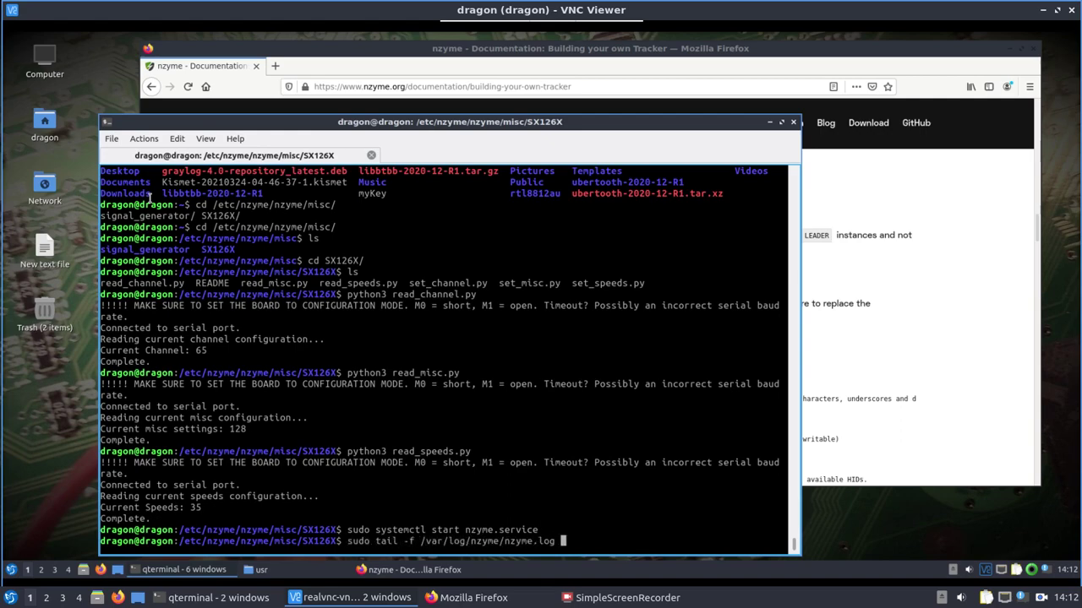
{"action": "key", "text": "Return"}
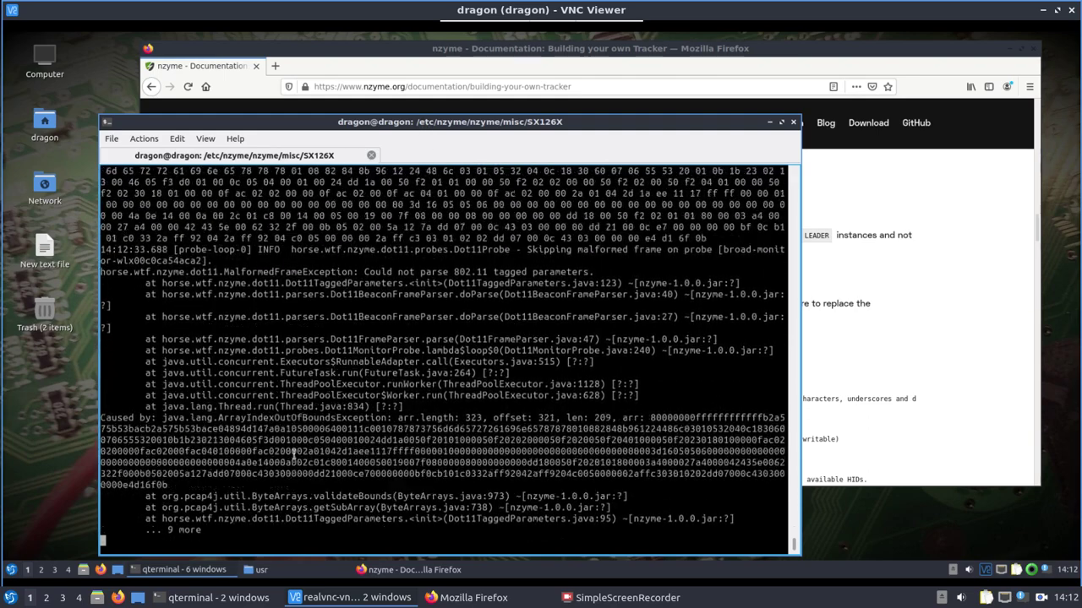
Minimize VNC Viewer and sign in to the nzyme web interface with the admin credentials.
{"action": "left_click", "coordinate": [351, 574]}
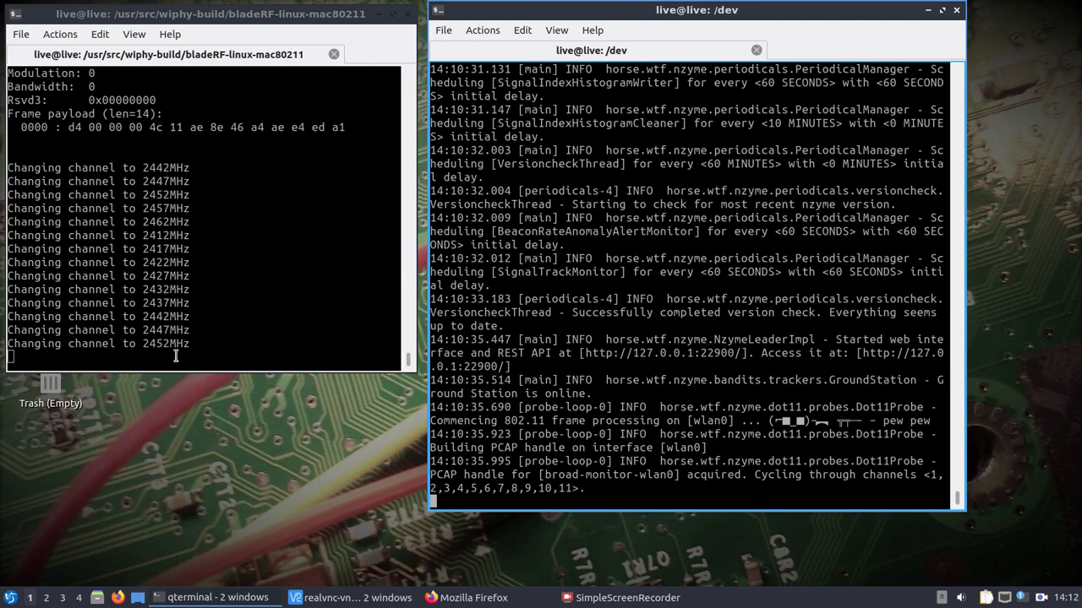
{"action": "left_click", "coordinate": [452, 599]}
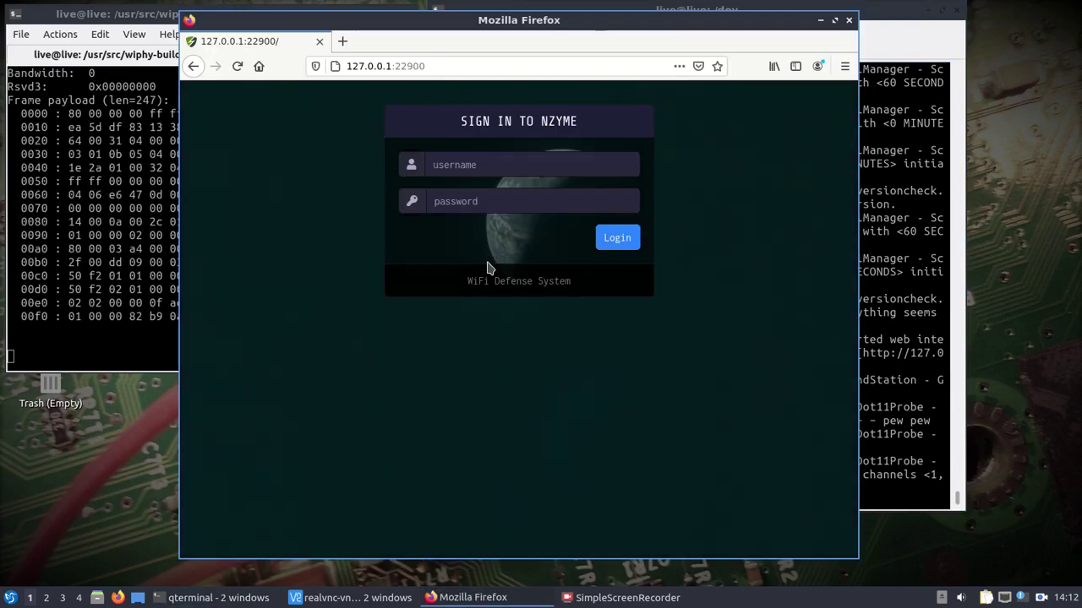
{"action": "left_click", "coordinate": [481, 162]}
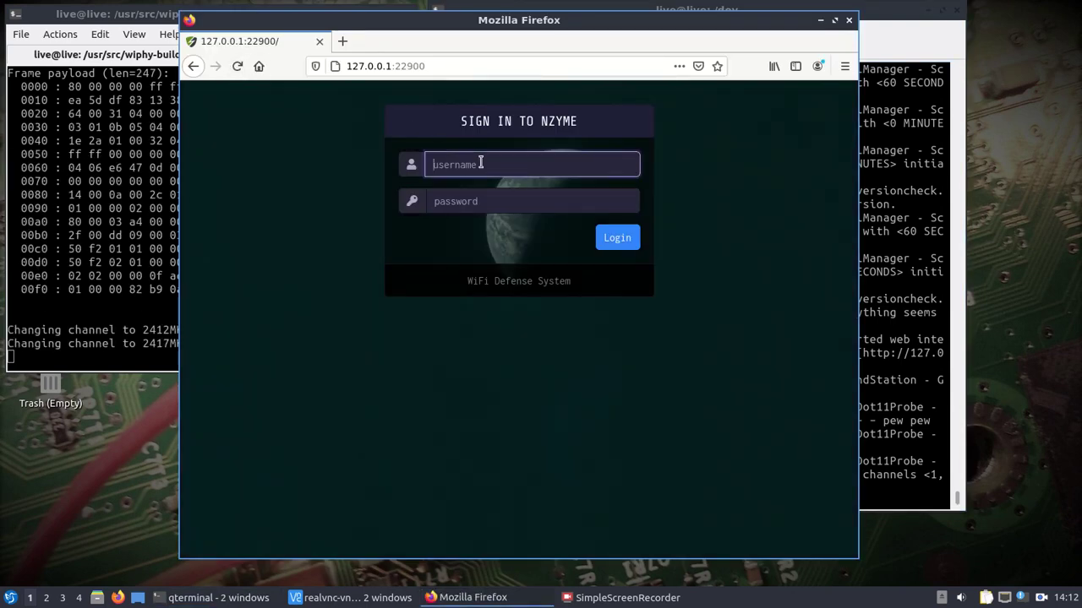
{"action": "type", "text": "admin"}
{"action": "key", "text": "Tab"}
{"action": "type", "text": "password"}
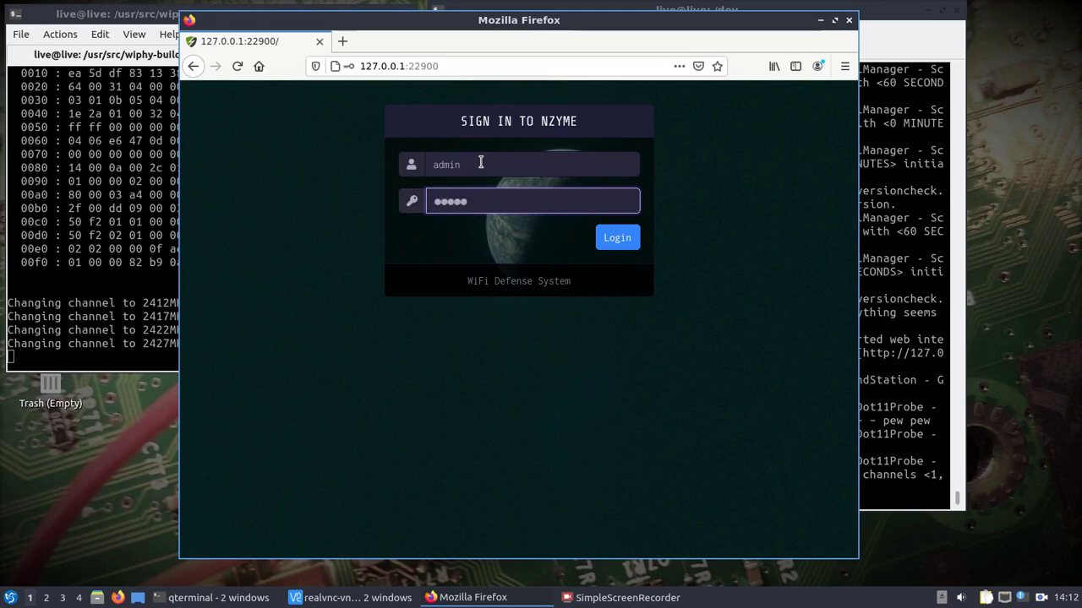
{"action": "key", "text": "BackSpace"}
{"action": "key", "text": "BackSpace"}
{"action": "key", "text": "BackSpace"}
{"action": "key", "text": "BackSpace"}
{"action": "key", "text": "BackSpace"}
{"action": "key", "text": "BackSpace"}
{"action": "key", "text": "BackSpace"}
{"action": "key", "text": "BackSpace"}
{"action": "type", "text": "password"}
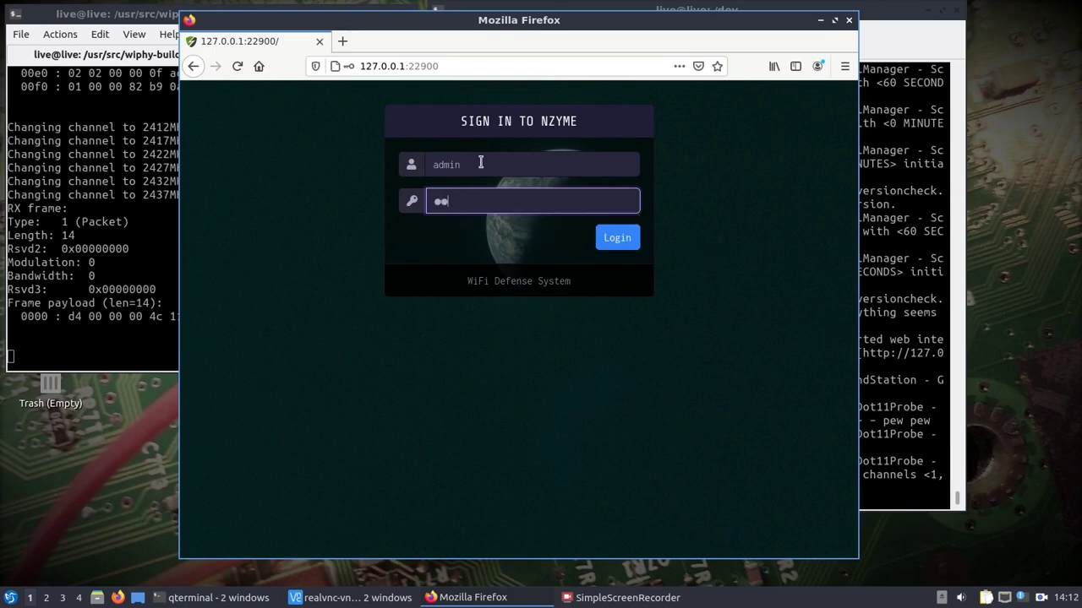
{"action": "key", "text": "Return"}
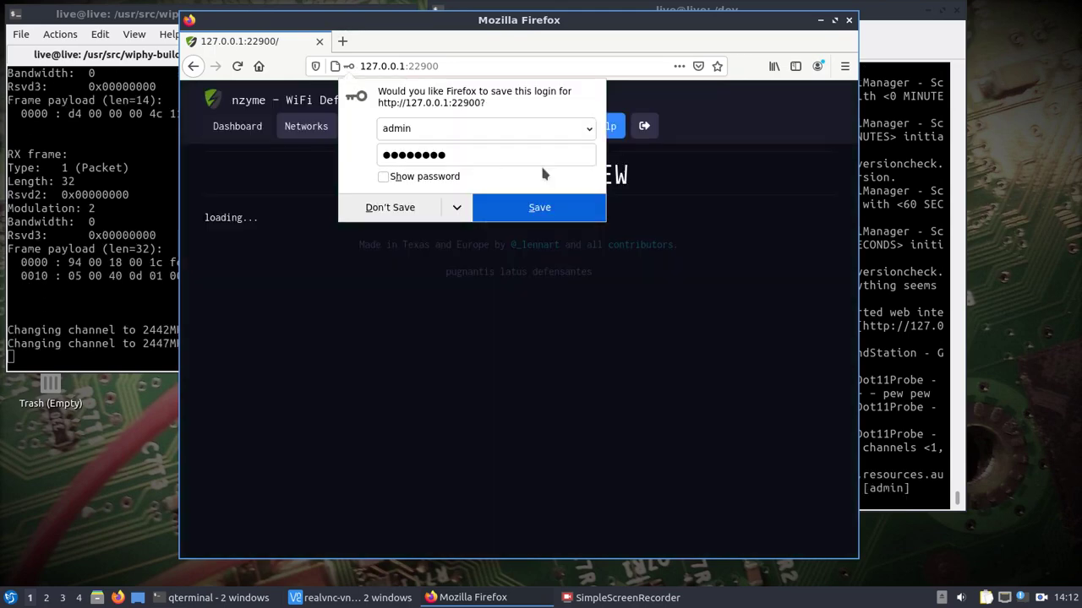
Decline saving the login and scroll through the System Overview dashboard and its probes.
{"action": "left_click", "coordinate": [377, 208]}
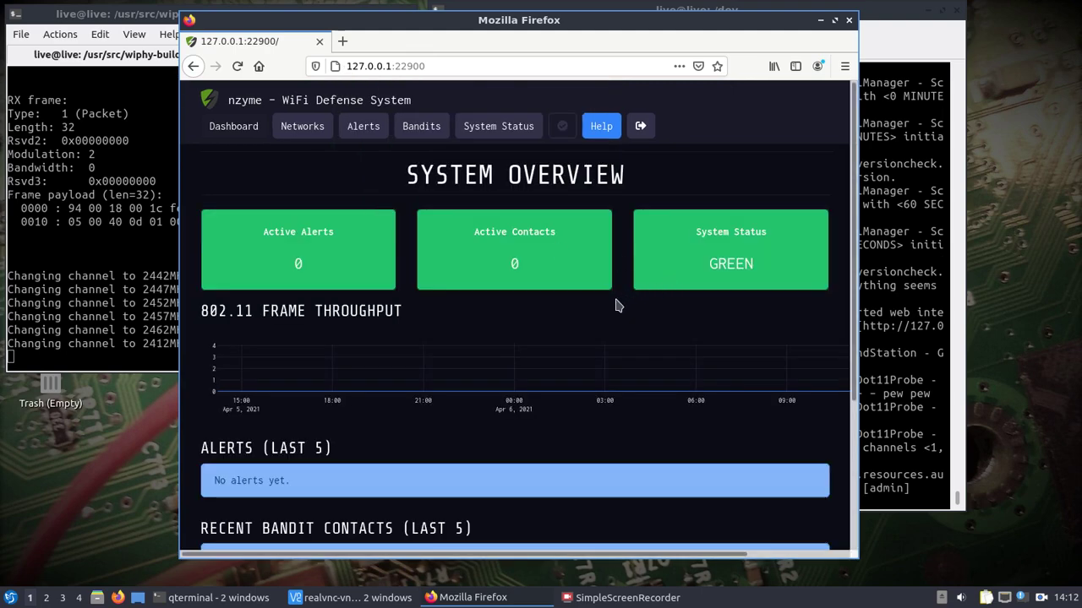
{"action": "scroll", "coordinate": [615, 306], "scroll_direction": "down", "scroll_amount": 5}
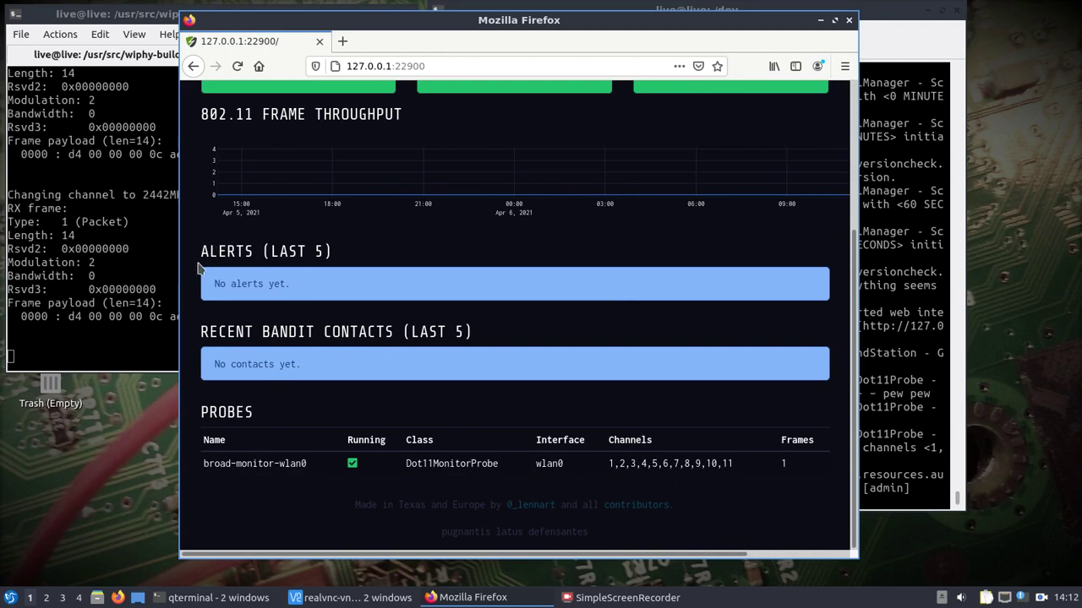
{"action": "scroll", "coordinate": [188, 283], "scroll_direction": "up", "scroll_amount": 5}
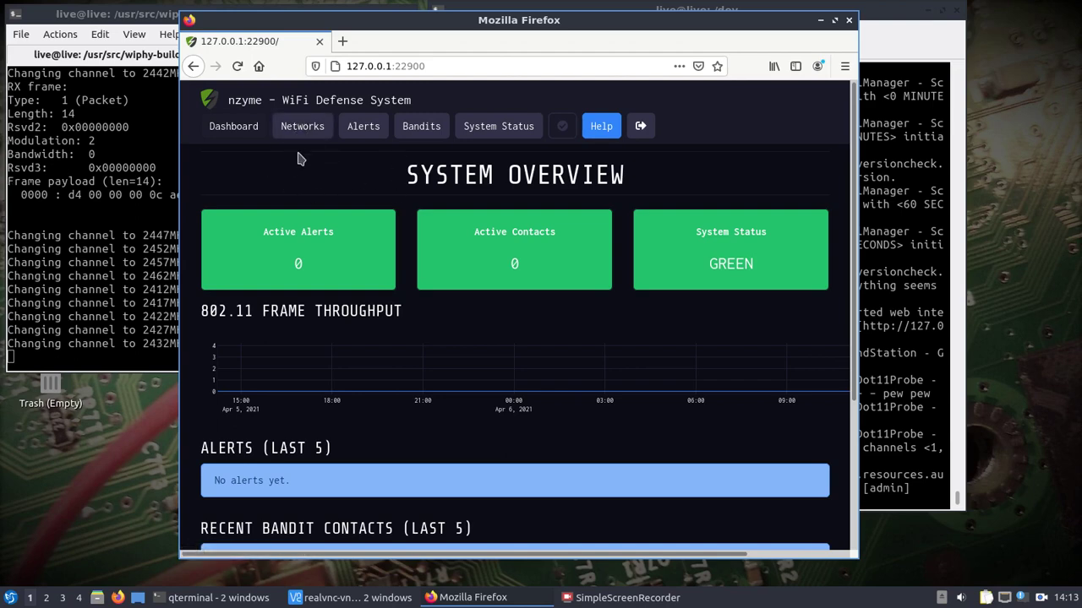
{"action": "scroll", "coordinate": [302, 161], "scroll_direction": "down", "scroll_amount": 4}
{"action": "scroll", "coordinate": [302, 160], "scroll_direction": "up", "scroll_amount": 5}
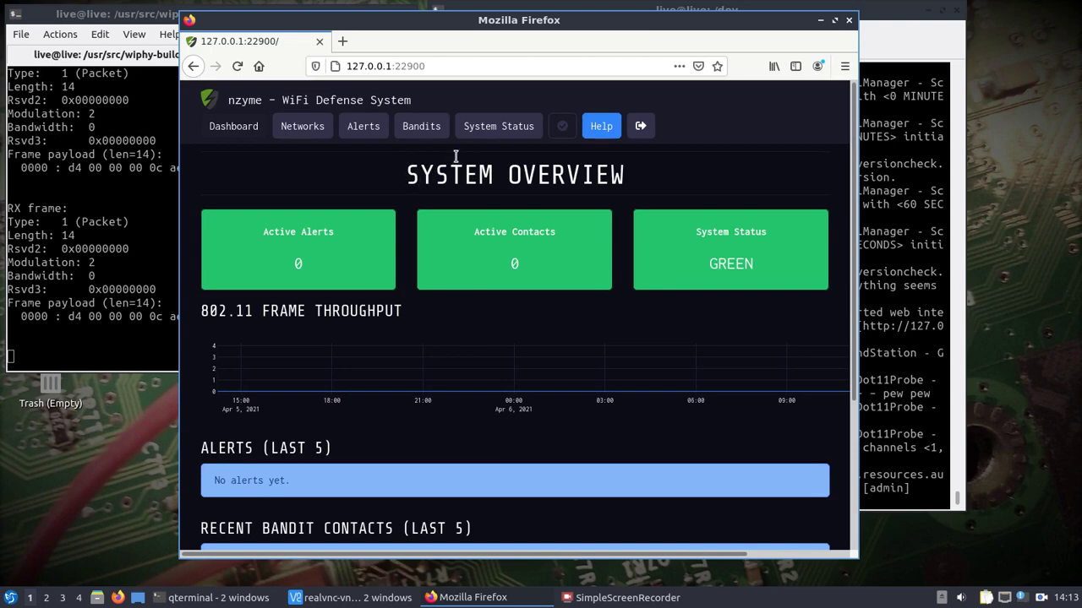
Open the Bandits page and scroll past the WiFi Pineapple bandits to the Trackers table showing nzyme-tracker-01.
{"action": "left_click", "coordinate": [410, 128]}
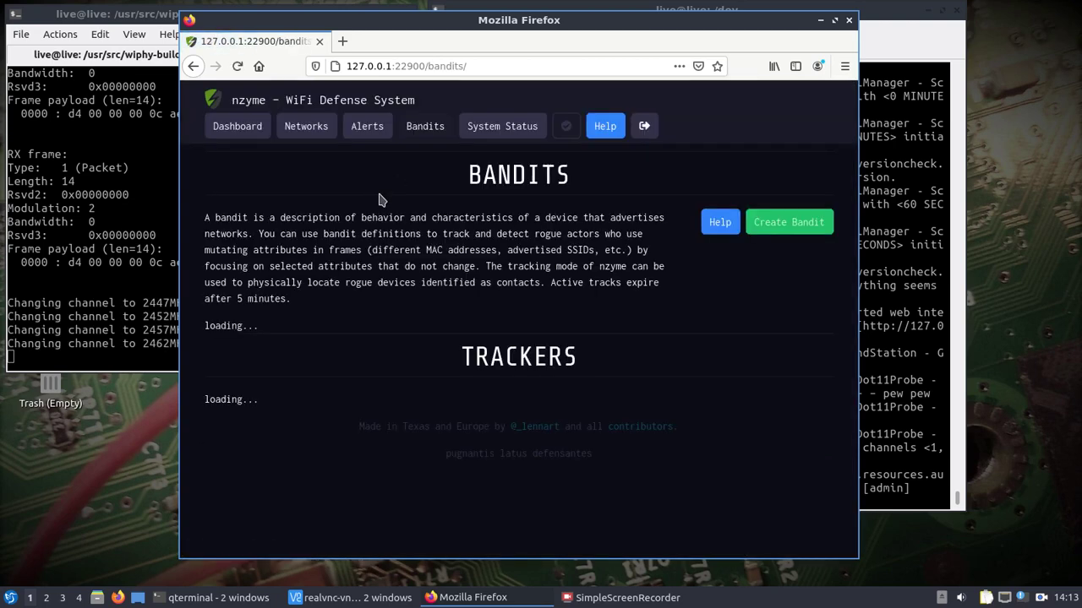
{"action": "scroll", "coordinate": [344, 215], "scroll_direction": "down", "scroll_amount": 5}
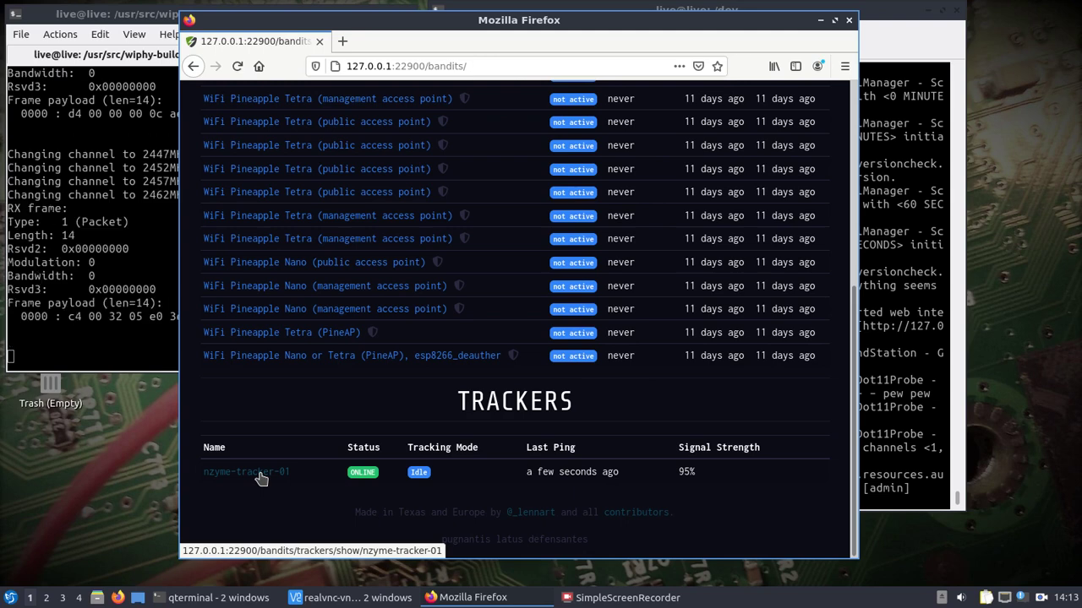
{"action": "scroll", "coordinate": [310, 415], "scroll_direction": "up", "scroll_amount": 5}
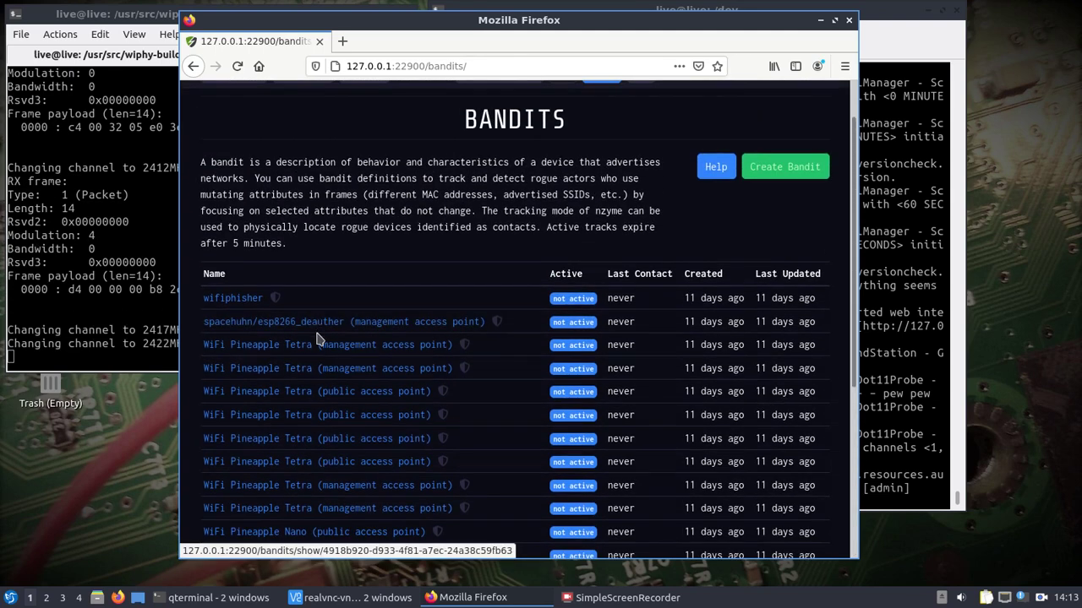
{"action": "scroll", "coordinate": [315, 343], "scroll_direction": "down", "scroll_amount": 1}
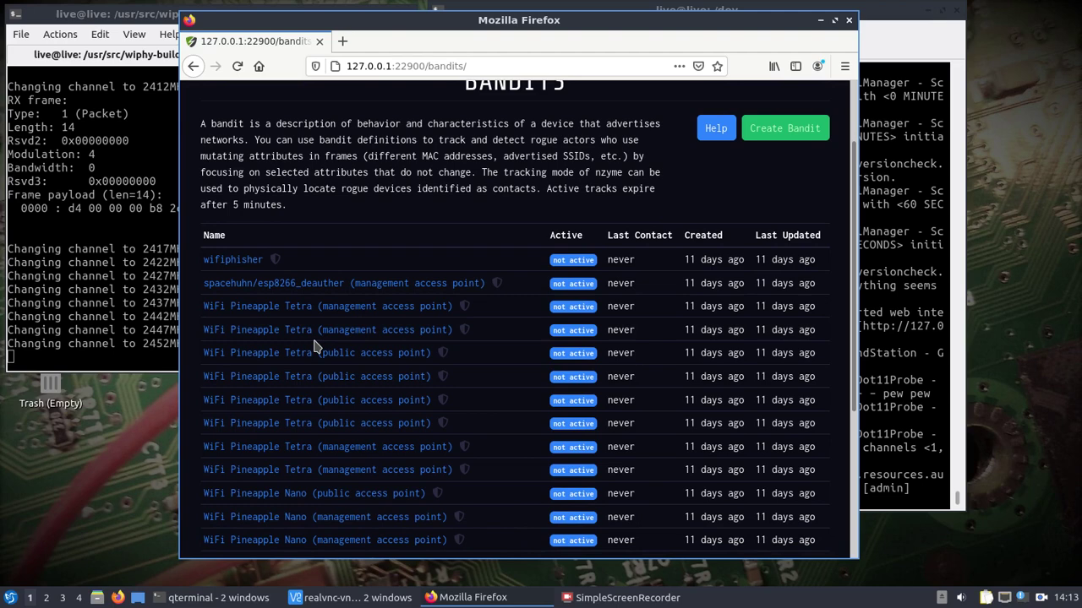
{"action": "scroll", "coordinate": [314, 346], "scroll_direction": "down", "scroll_amount": 3}
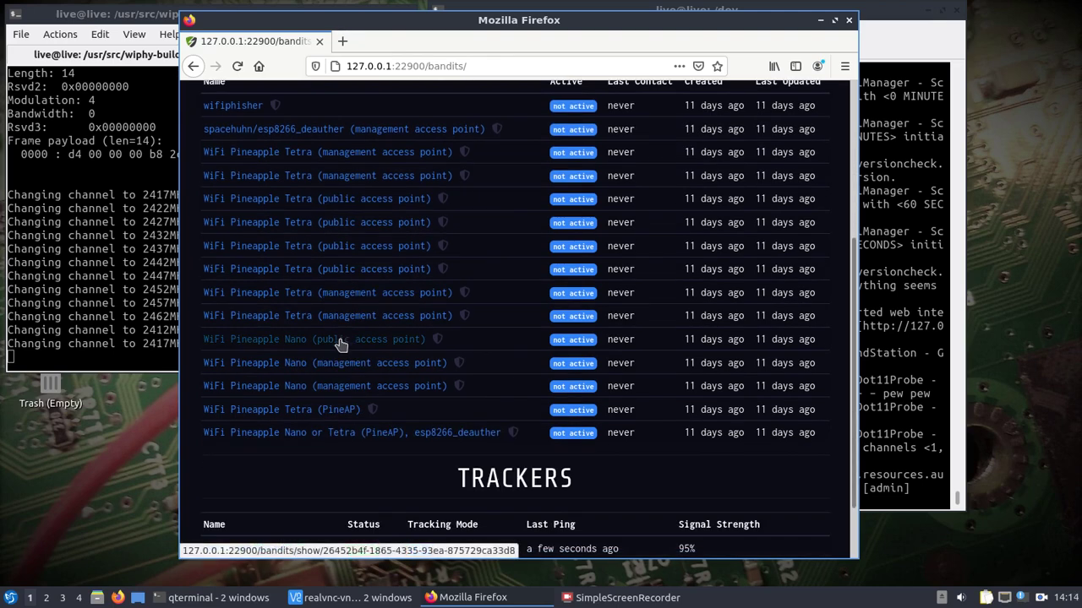
{"action": "scroll", "coordinate": [338, 345], "scroll_direction": "down", "scroll_amount": 2}
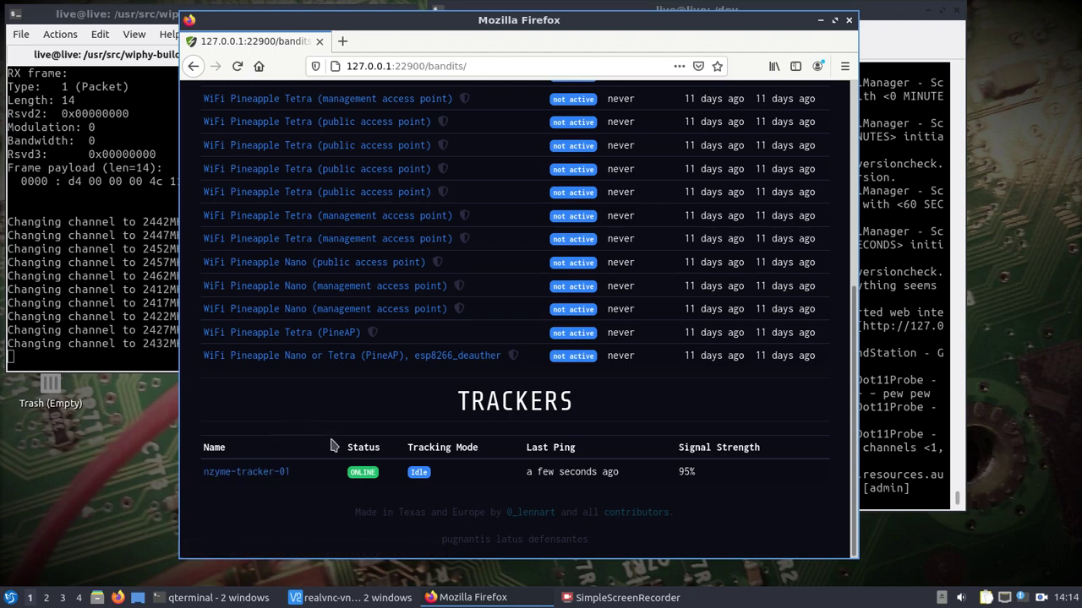
{"action": "left_click", "coordinate": [259, 478]}
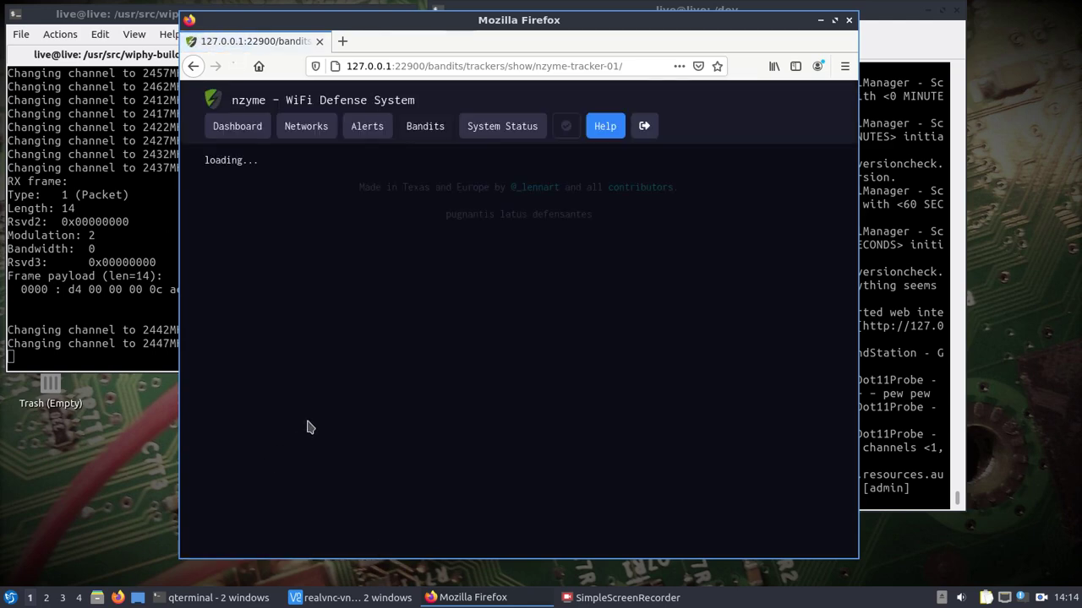
{"action": "scroll", "coordinate": [307, 427], "scroll_direction": "down", "scroll_amount": 2}
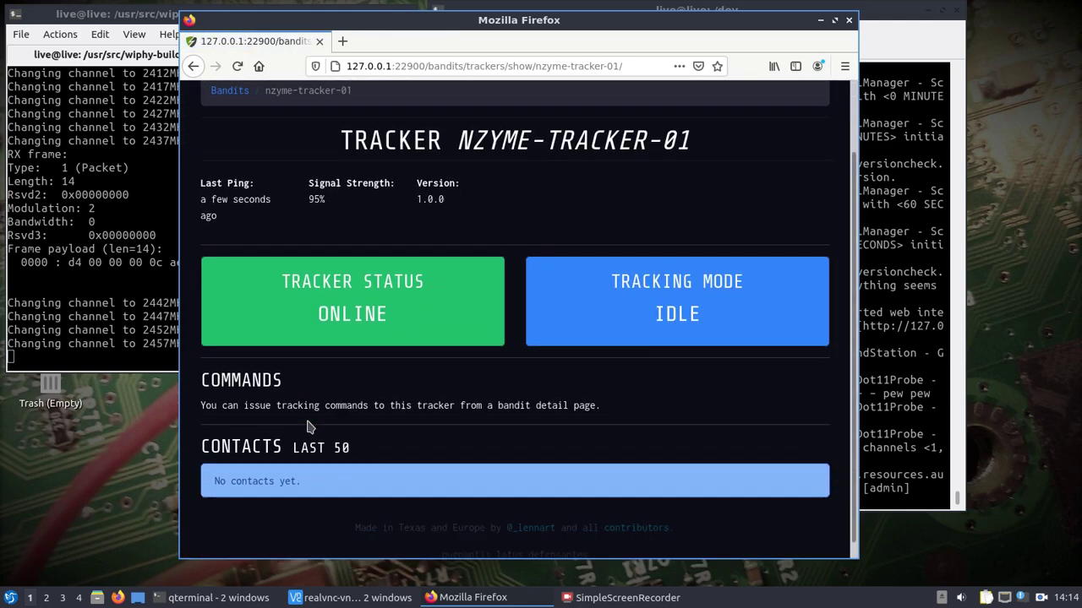
{"action": "scroll", "coordinate": [307, 427], "scroll_direction": "down", "scroll_amount": 1}
{"action": "scroll", "coordinate": [307, 426], "scroll_direction": "up", "scroll_amount": 3}
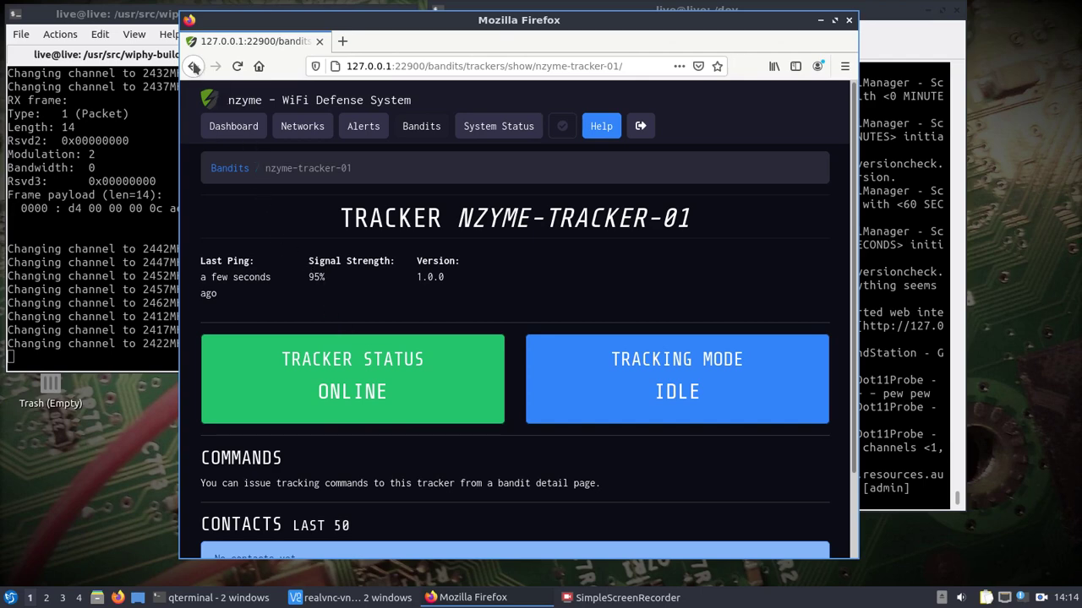
{"action": "left_click", "coordinate": [193, 66]}
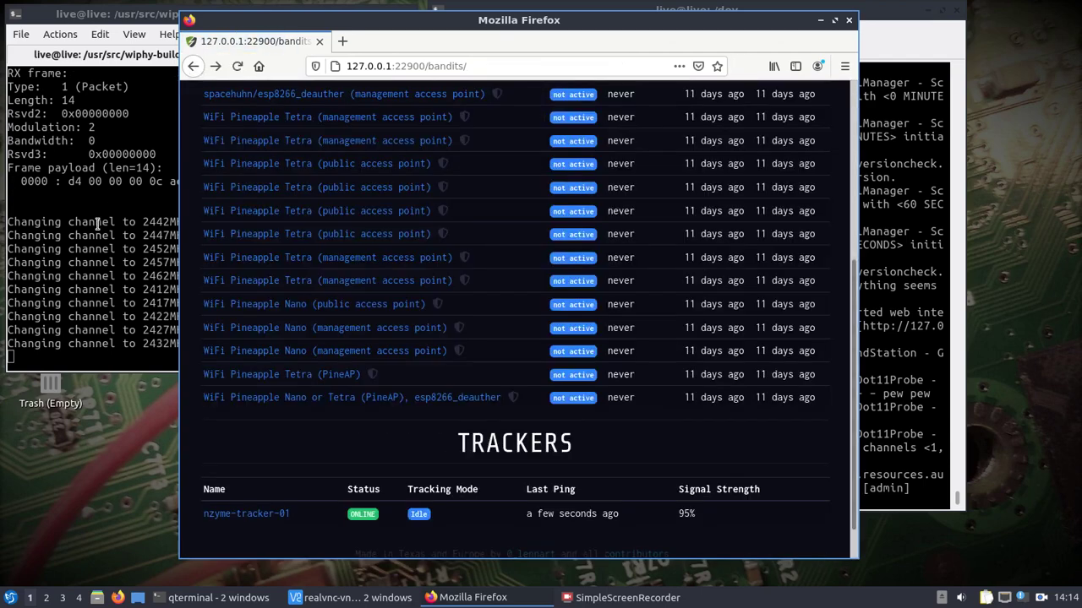
{"action": "scroll", "coordinate": [190, 339], "scroll_direction": "up", "scroll_amount": 5}
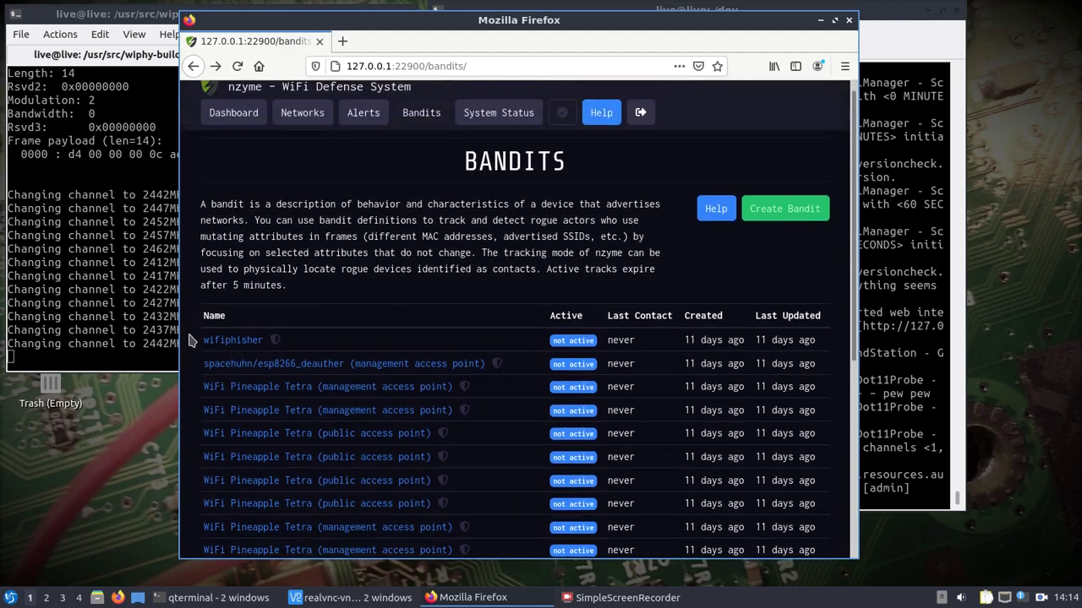